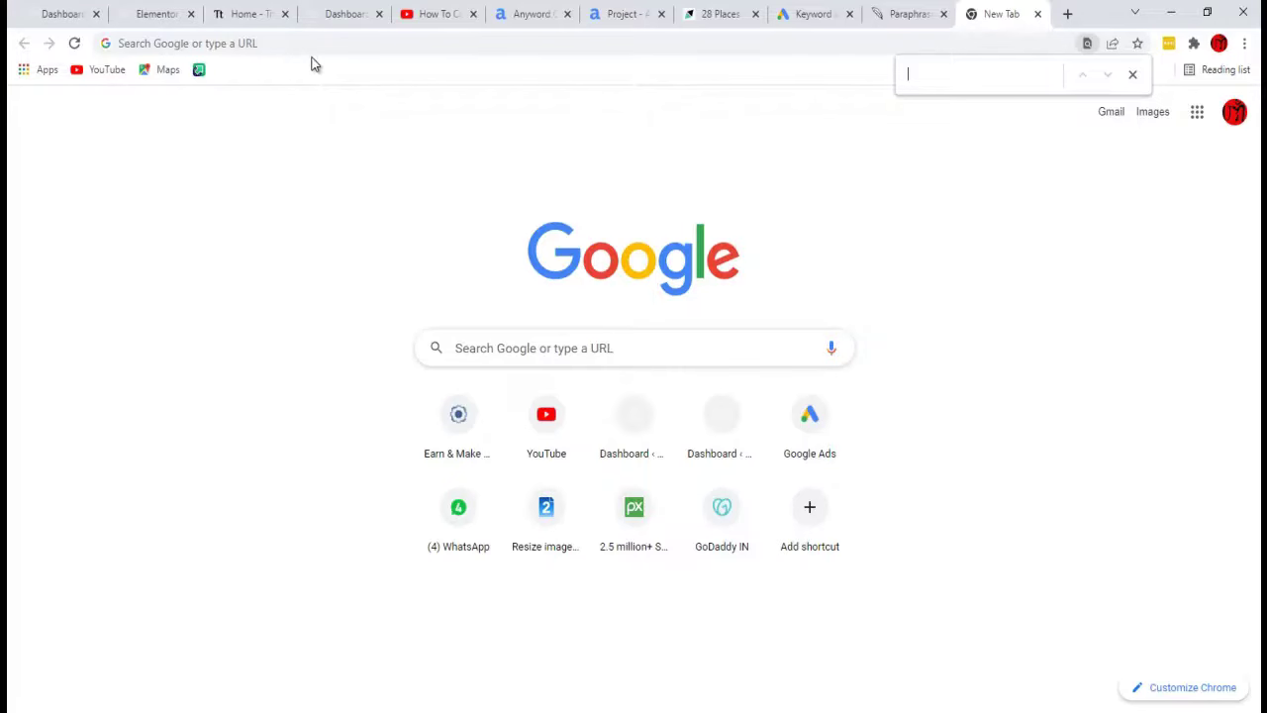
# Search Google for pareekshabavan and open the Pareeksha Bhavan - University of Calicut website from the results.
pyautogui.click(309, 39)
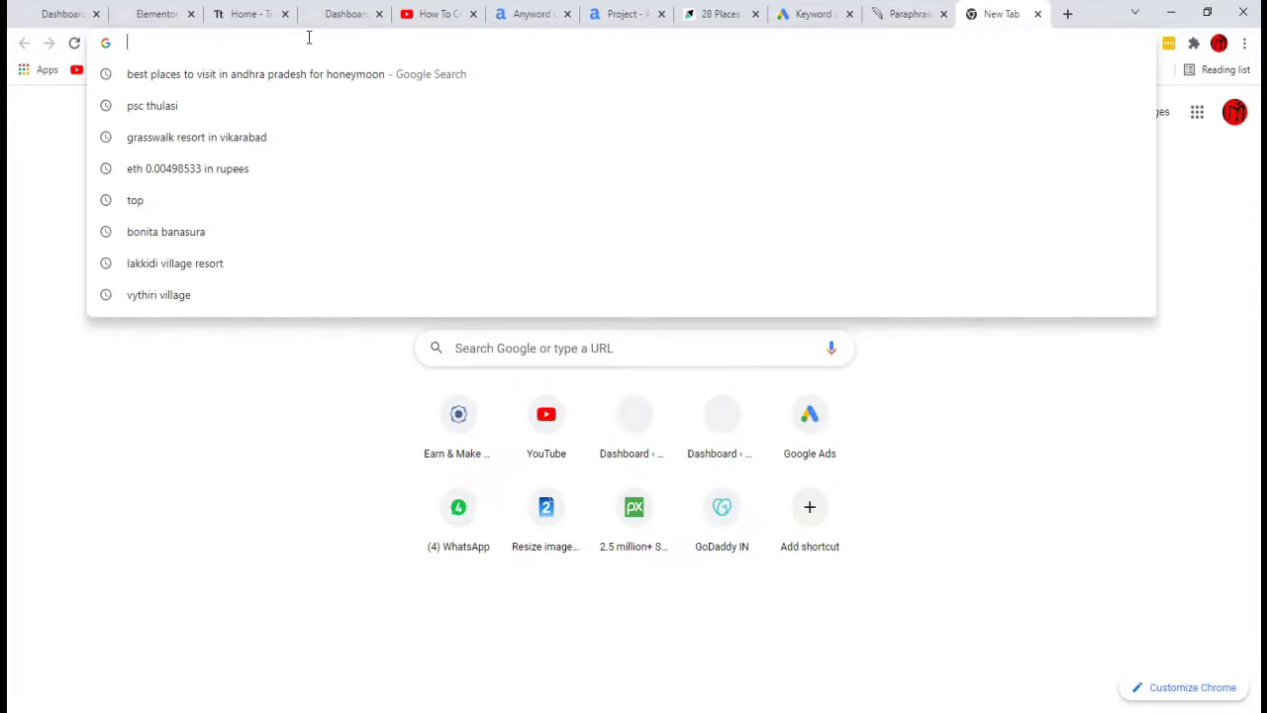
pyautogui.write('paree')
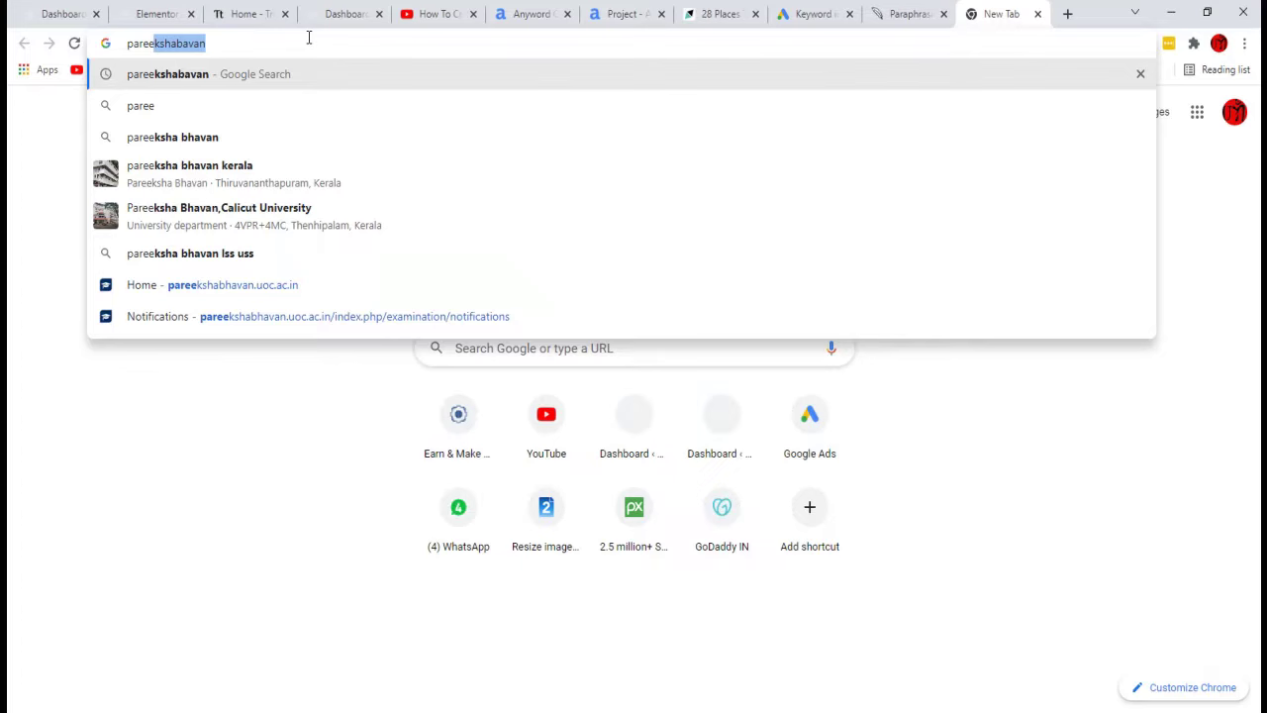
pyautogui.press('Return')
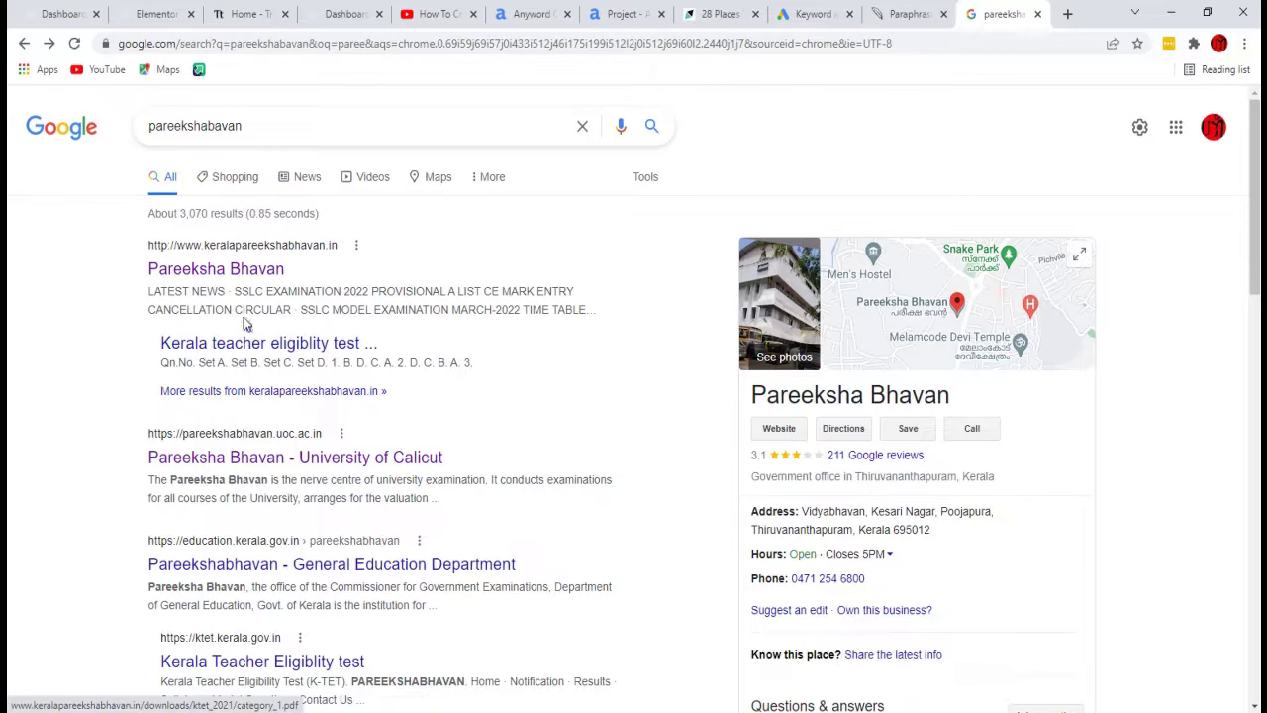
pyautogui.scroll(-1, 280, 437)
pyautogui.press('F5')
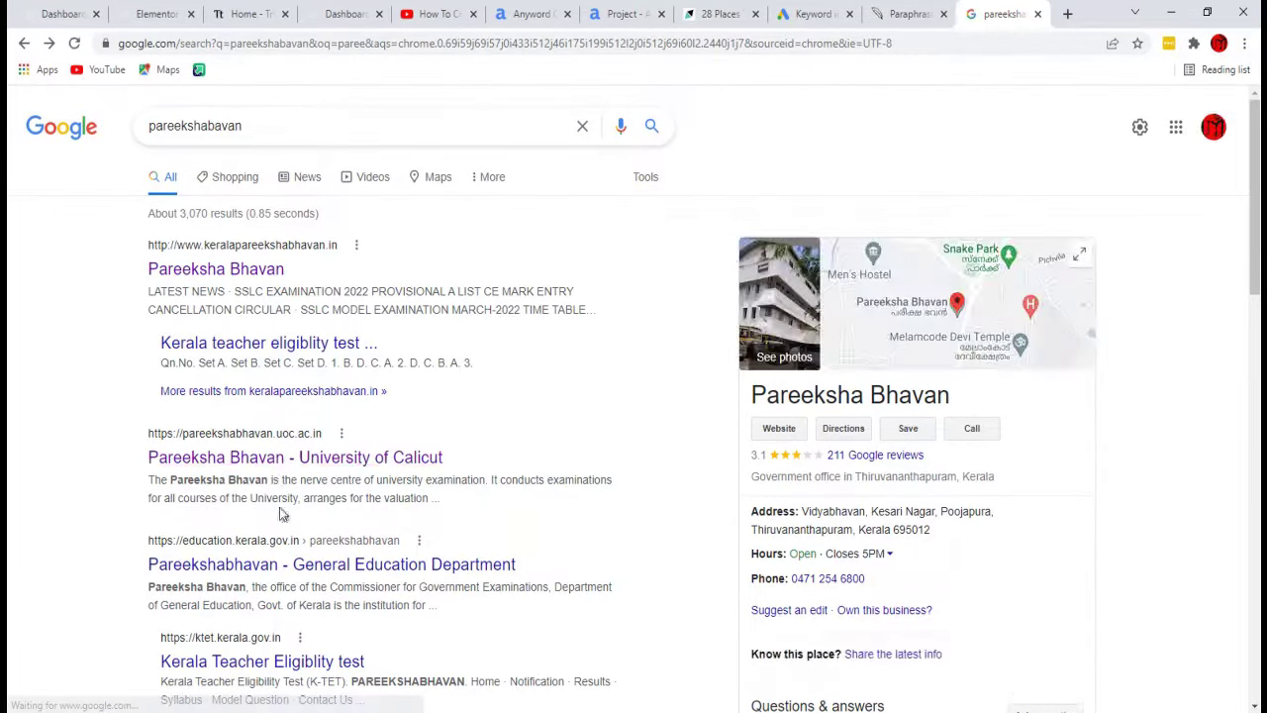
pyautogui.scroll(-1, 274, 419)
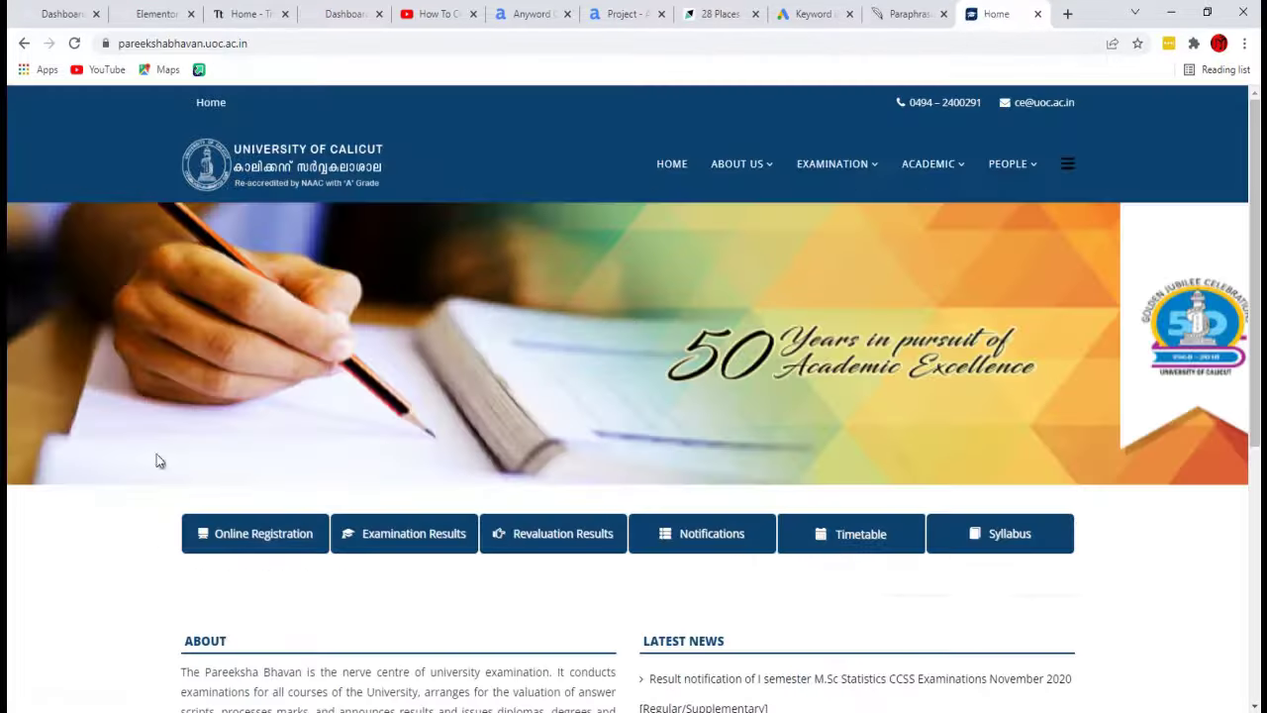
# Open the University of Calicut Online Registration Portal from the site's examination options.
pyautogui.moveTo(831, 168)
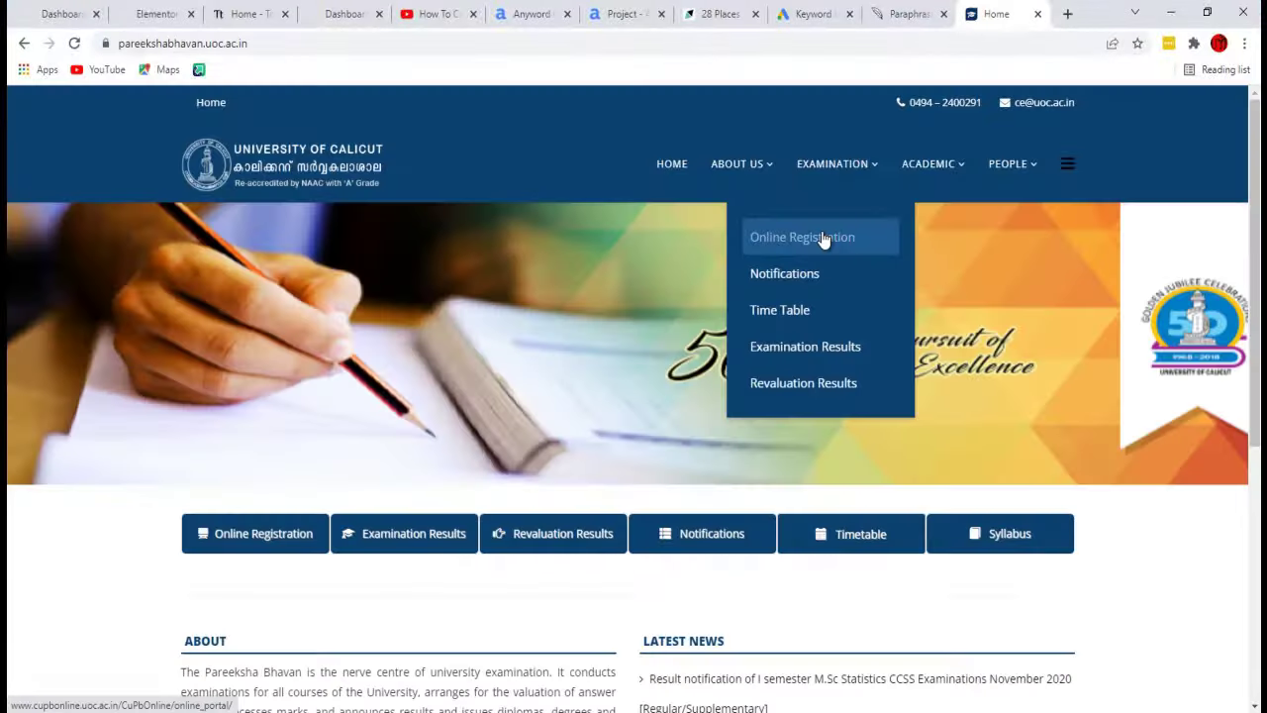
pyautogui.click(823, 239)
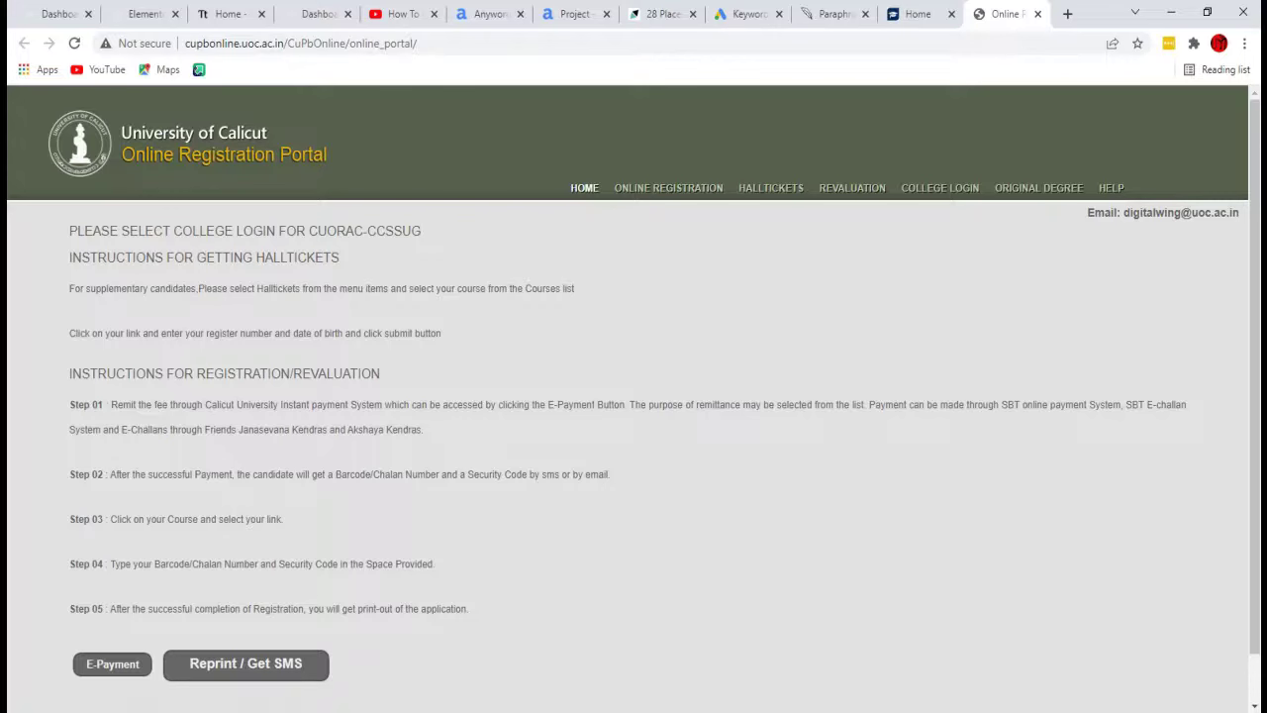
pyautogui.click(760, 711)
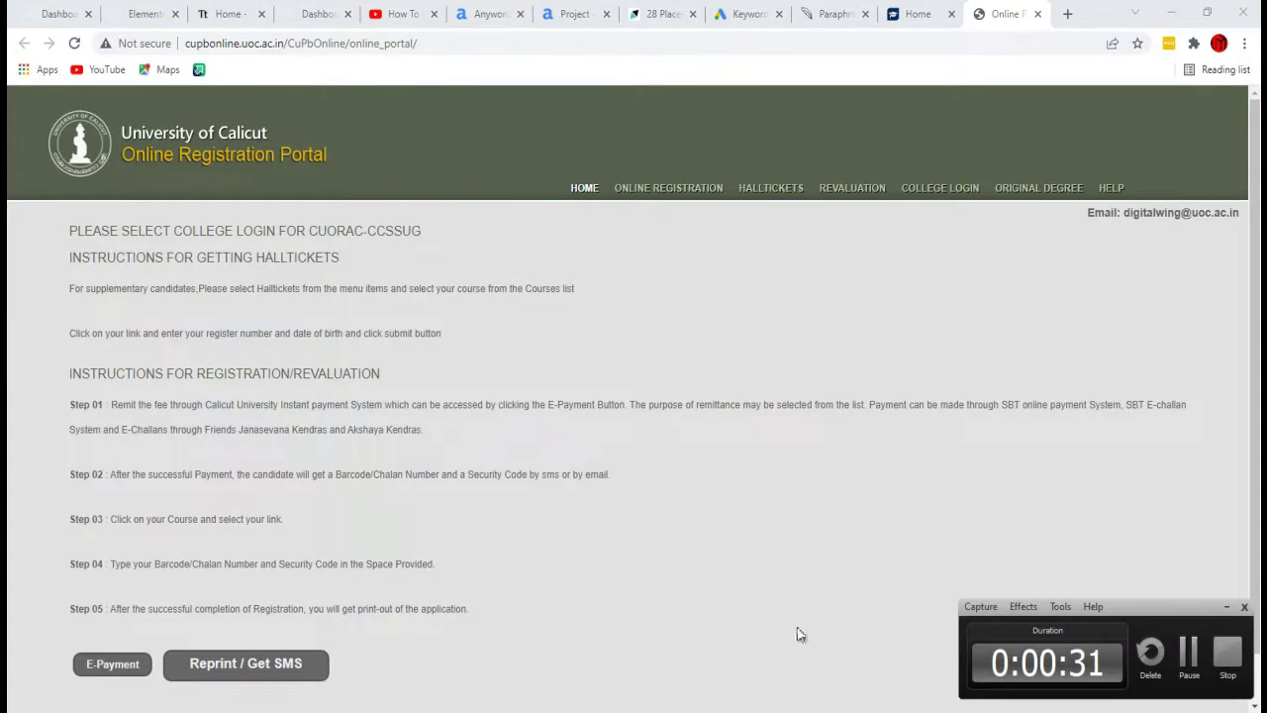
# In the portal's online registration list, open the Second Semester (CBCSS/CUCBCSS - UG) Supplementary / Improvement Examination April 2021 (2019 Admission only) link.
pyautogui.click(649, 189)
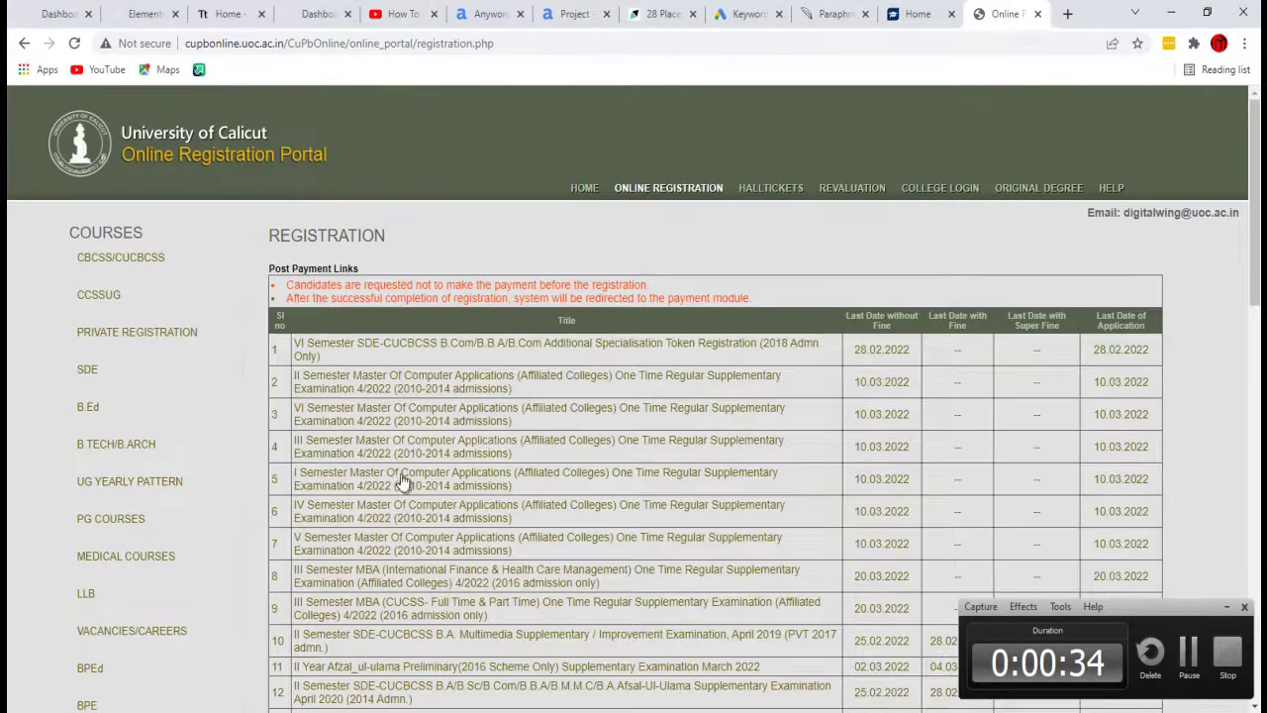
pyautogui.scroll(-3, 408, 490)
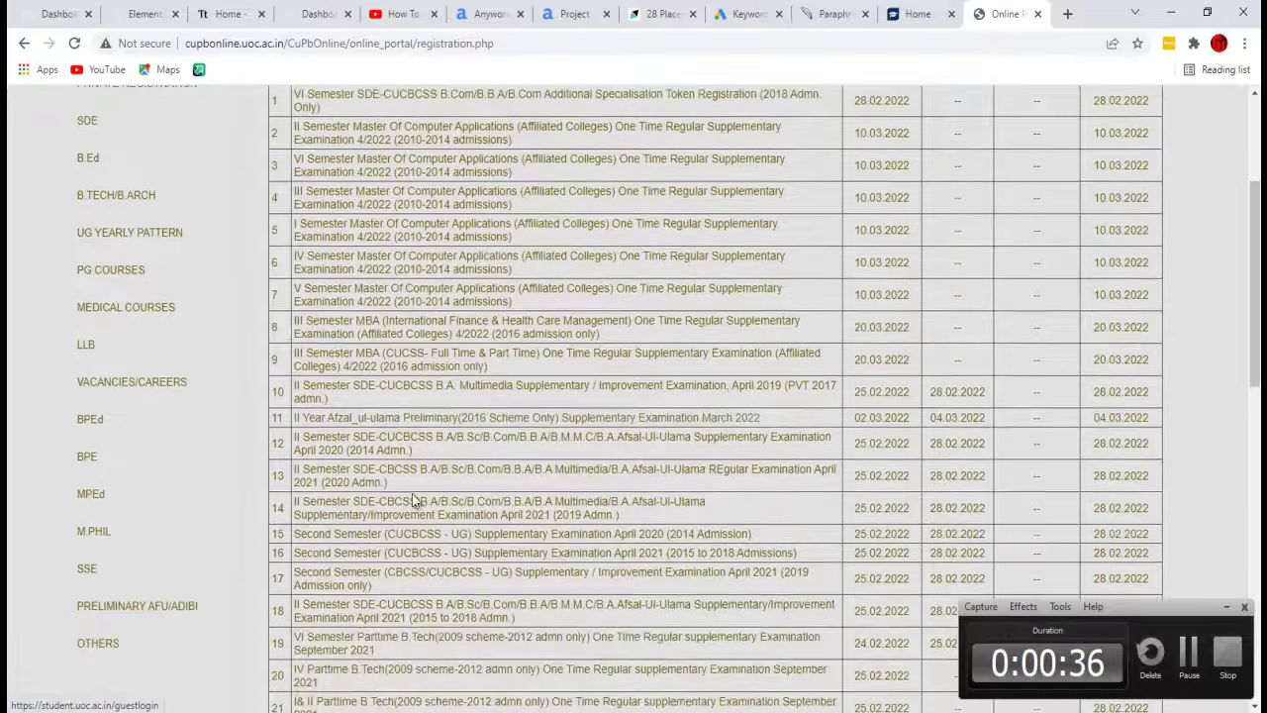
pyautogui.scroll(-1, 414, 500)
pyautogui.scroll(-1, 391, 498)
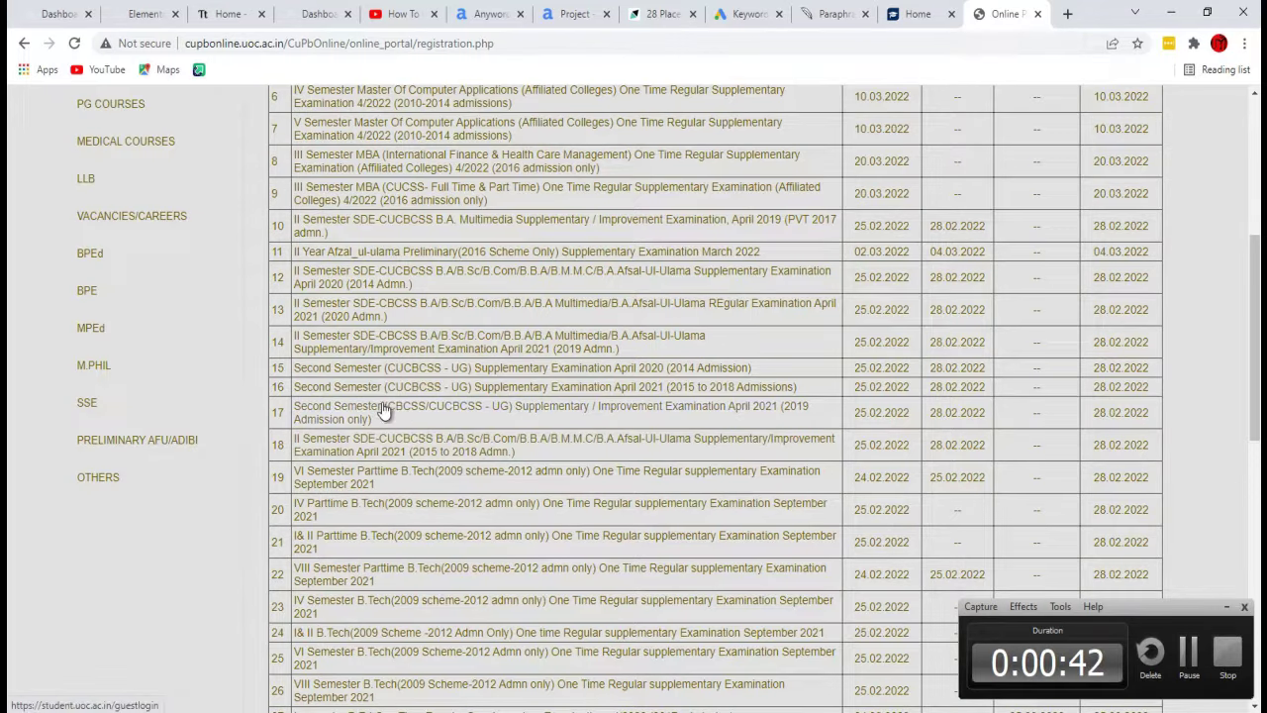
pyautogui.scroll(1, 384, 411)
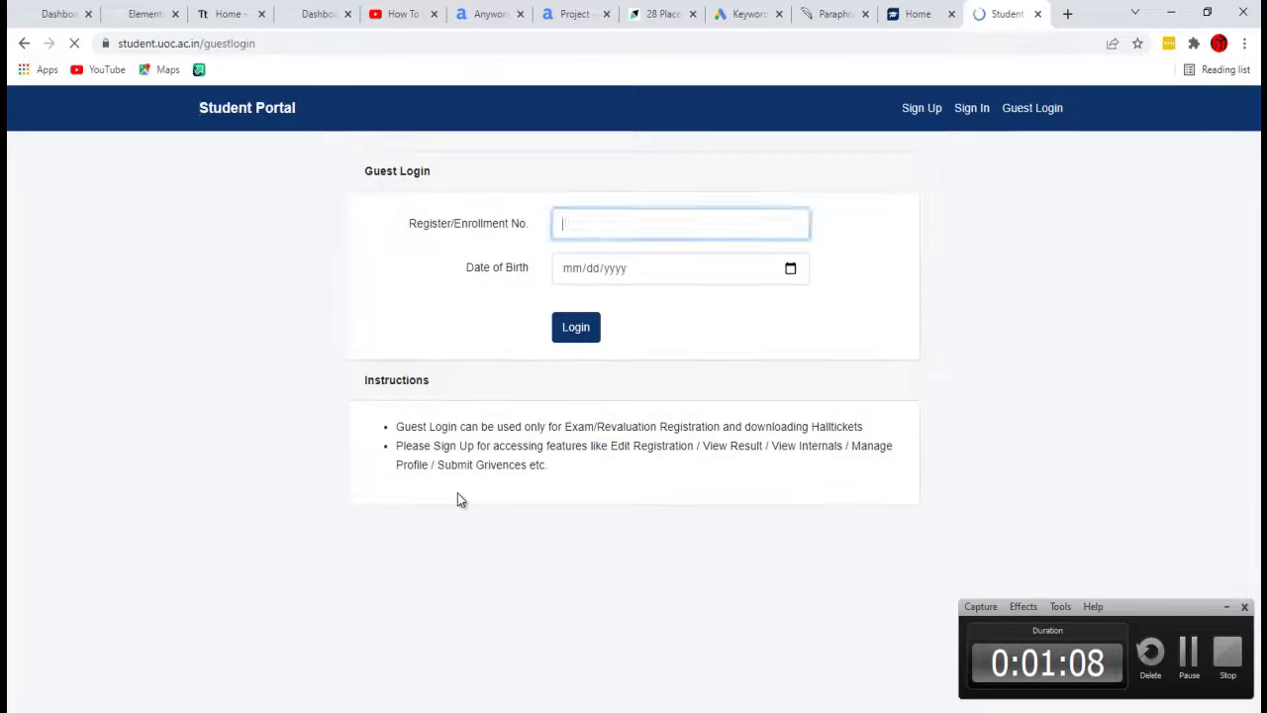
# Log in to the Student Portal as a guest with the student's register number and date of birth.
pyautogui.click(582, 233)
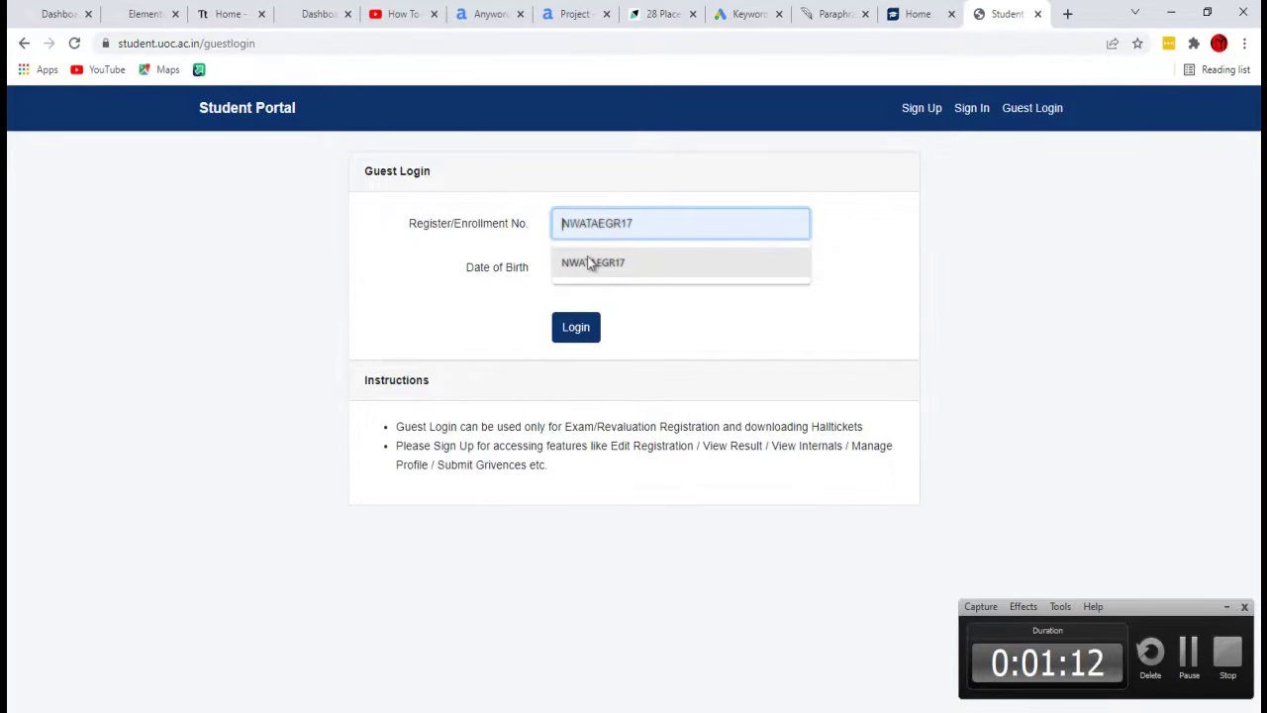
pyautogui.click(634, 263)
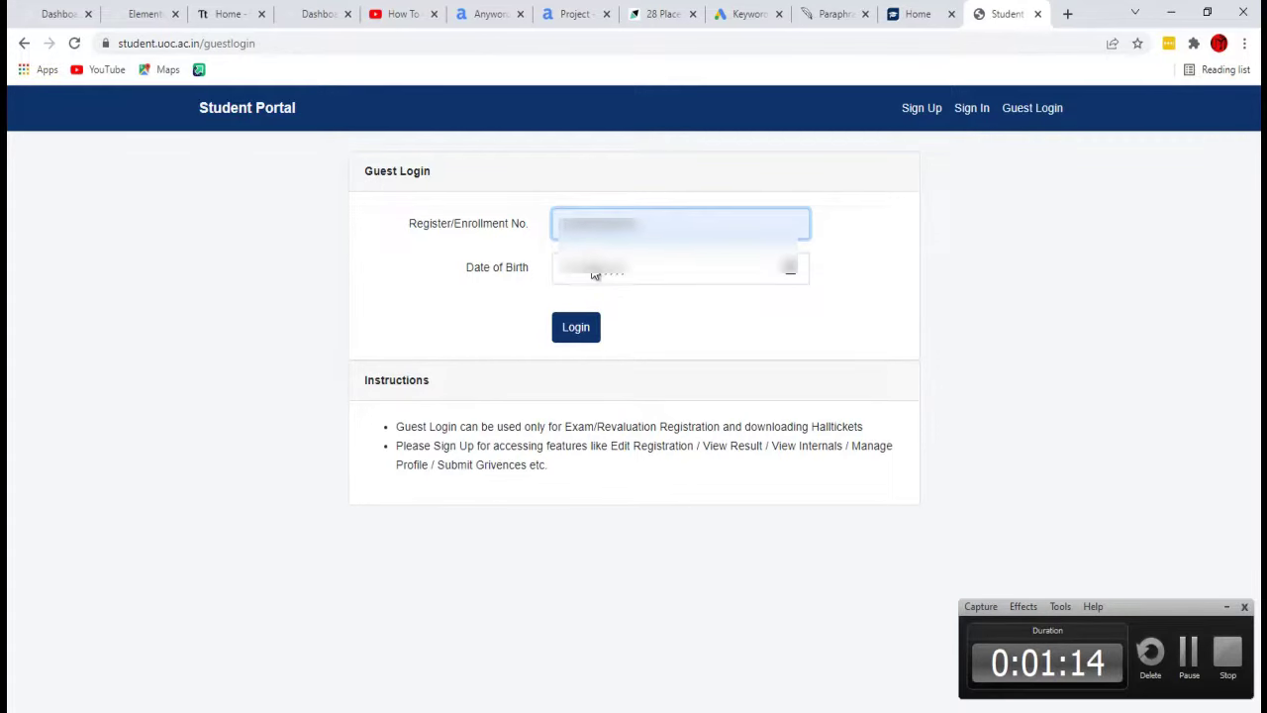
pyautogui.click(789, 272)
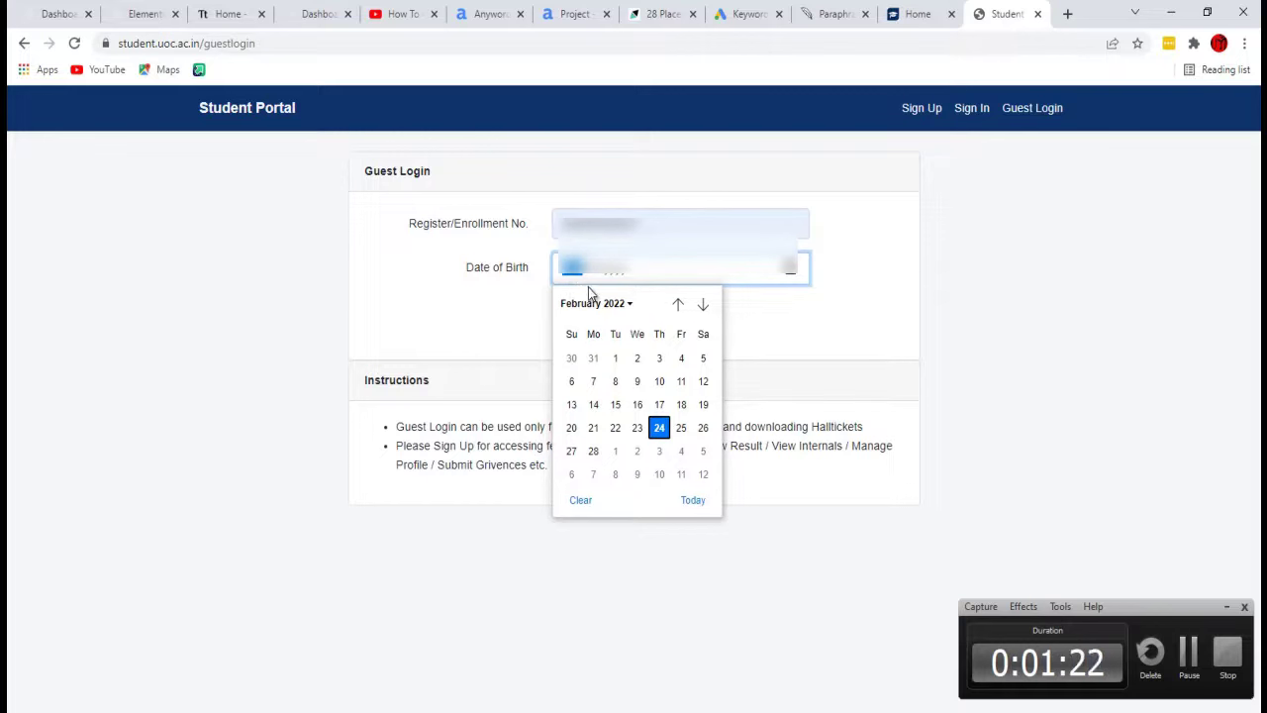
pyautogui.click(616, 302)
pyautogui.scroll(1, 604, 461)
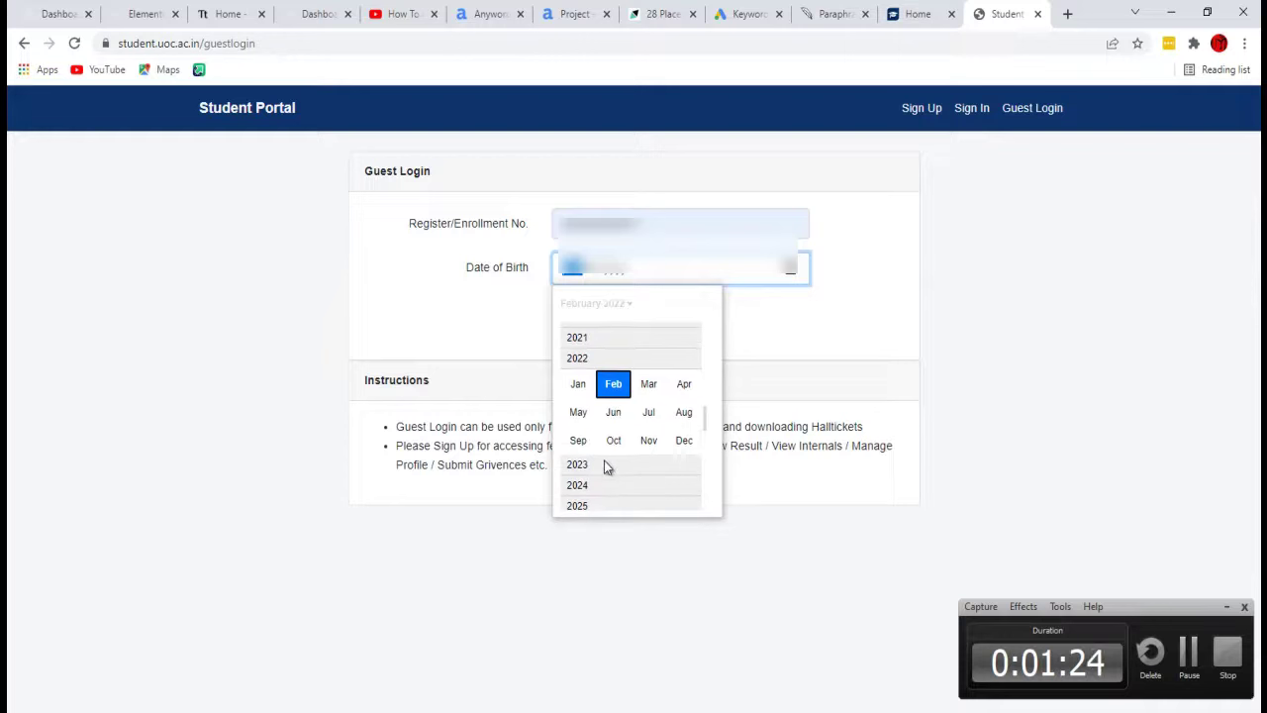
pyautogui.scroll(5, 609, 396)
pyautogui.scroll(5, 617, 397)
pyautogui.scroll(5, 589, 388)
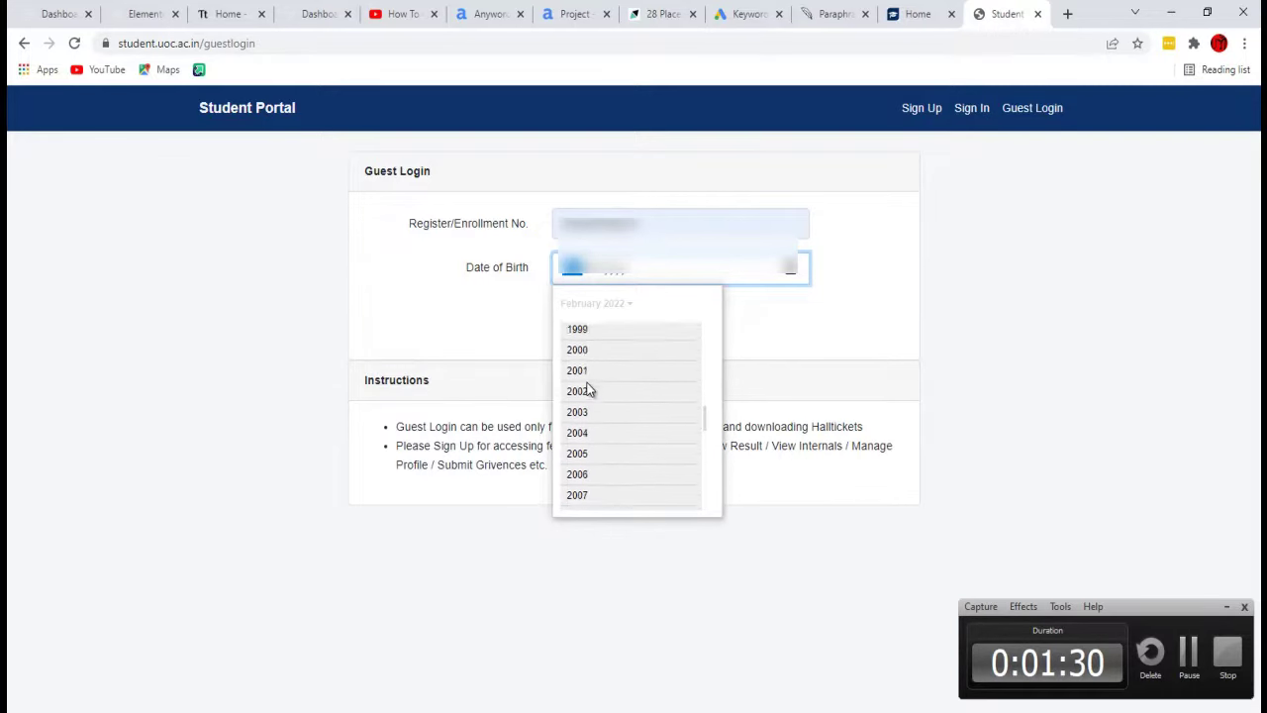
pyautogui.click(601, 361)
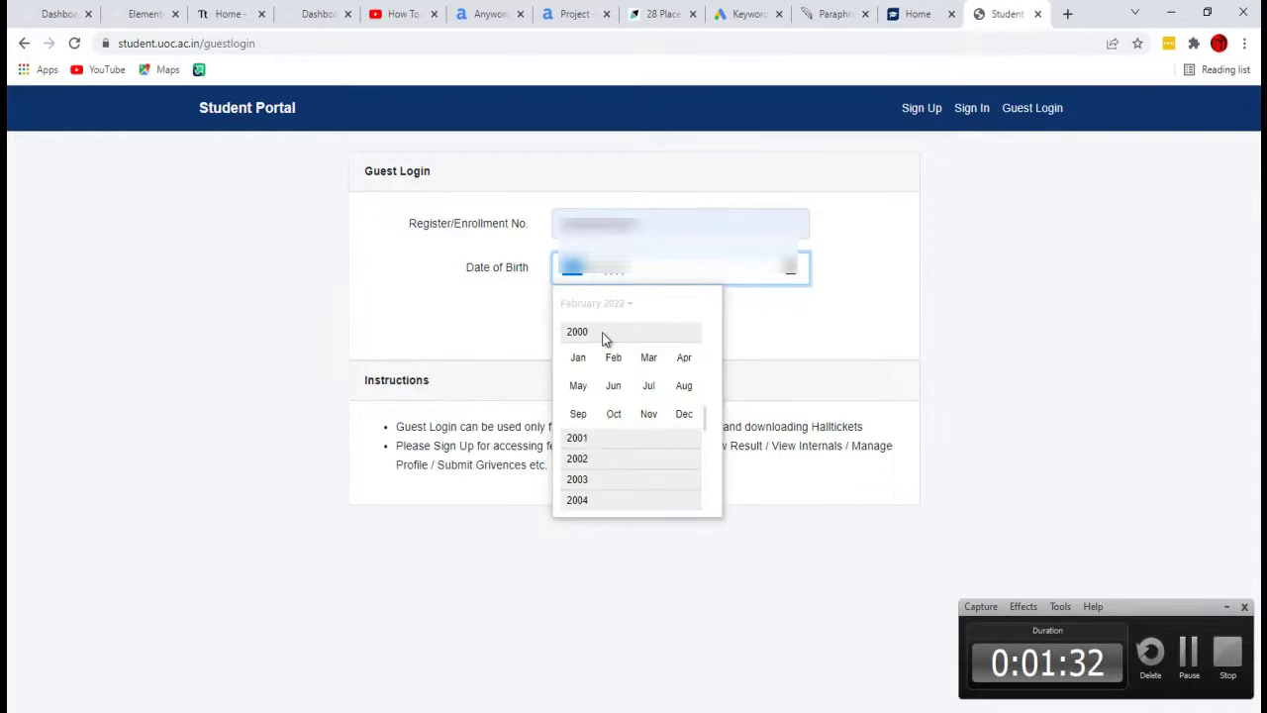
pyautogui.click(608, 417)
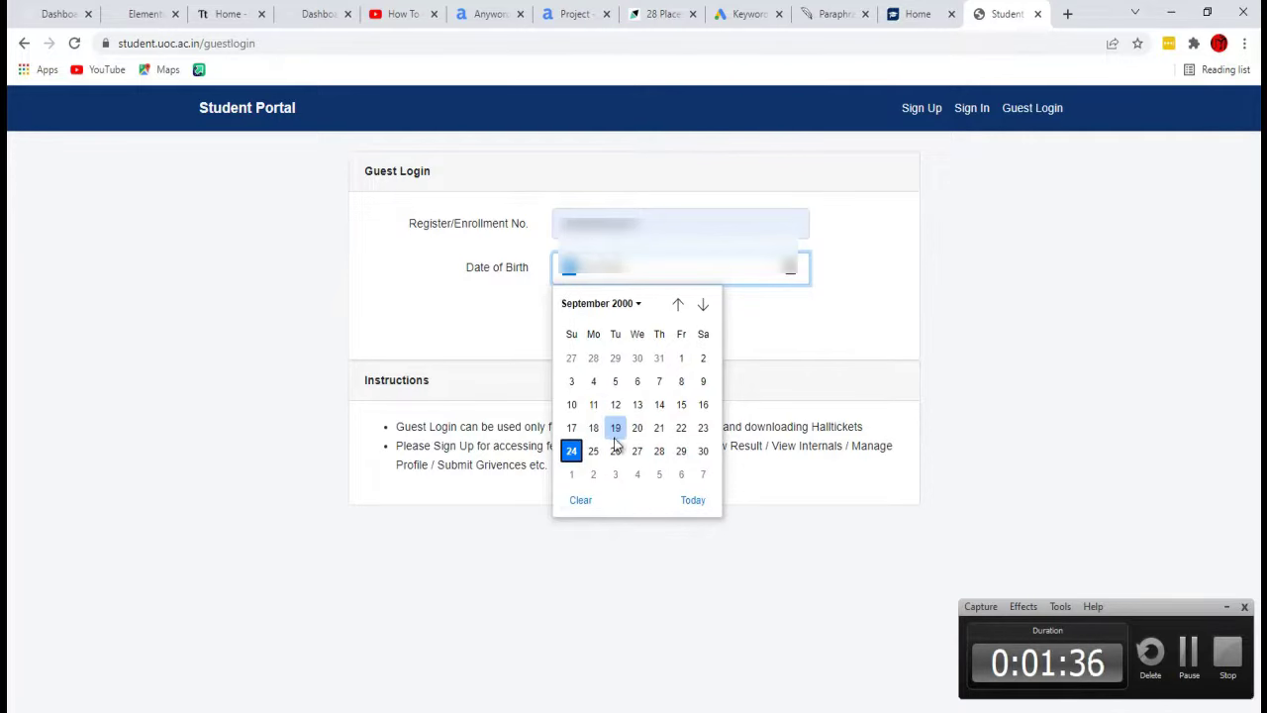
pyautogui.click(699, 404)
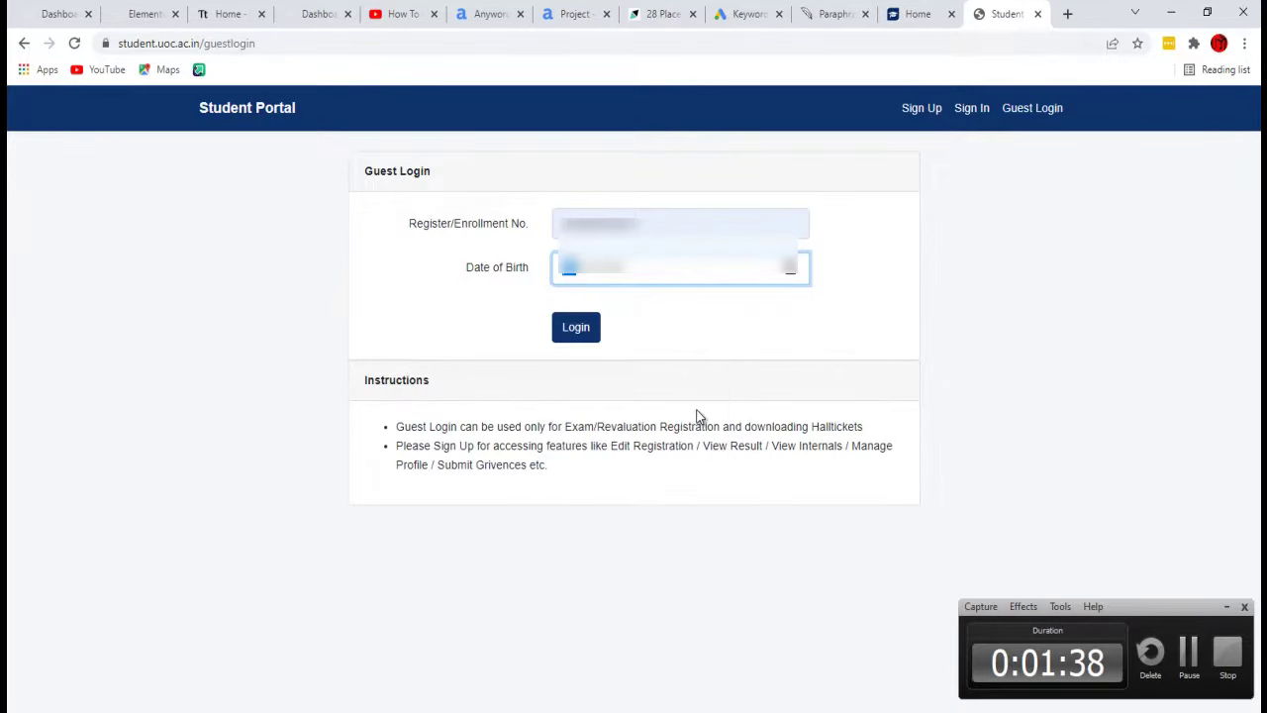
pyautogui.click(588, 334)
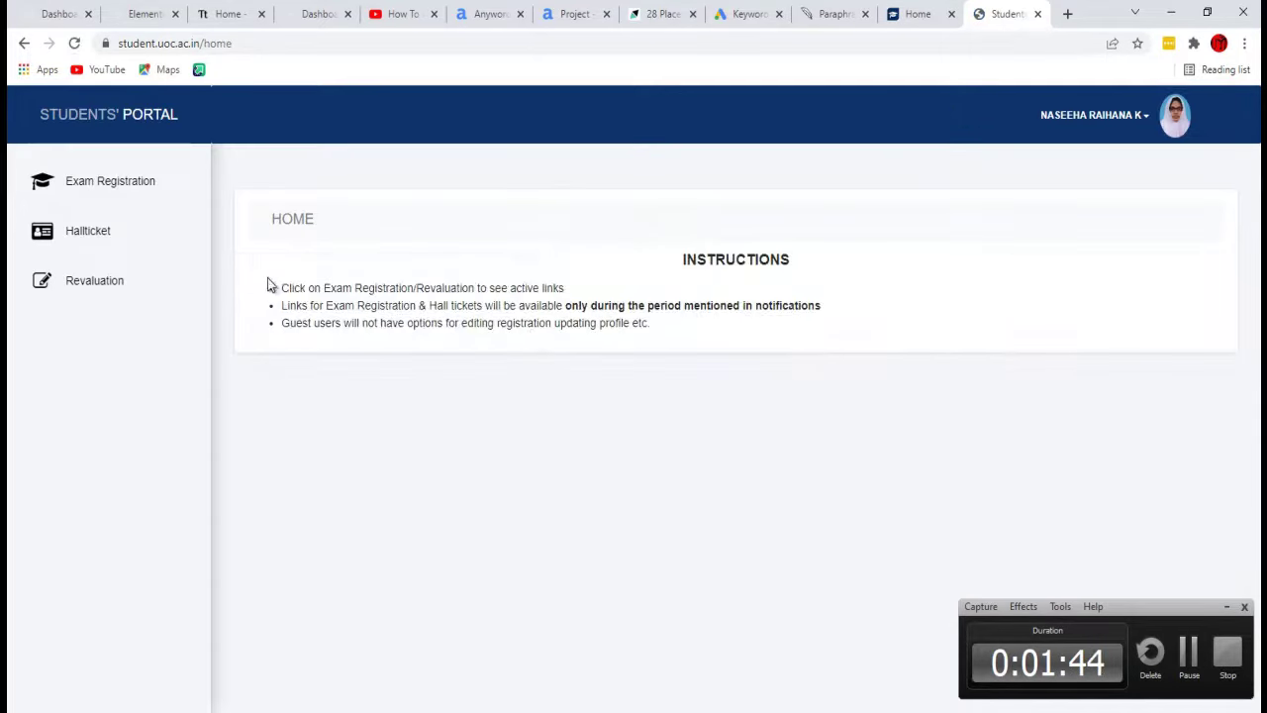
# In the Second Semester (CBCSS/CUCBCSS - UG) exam registration, select all the listed papers and show their fee.
pyautogui.click(138, 197)
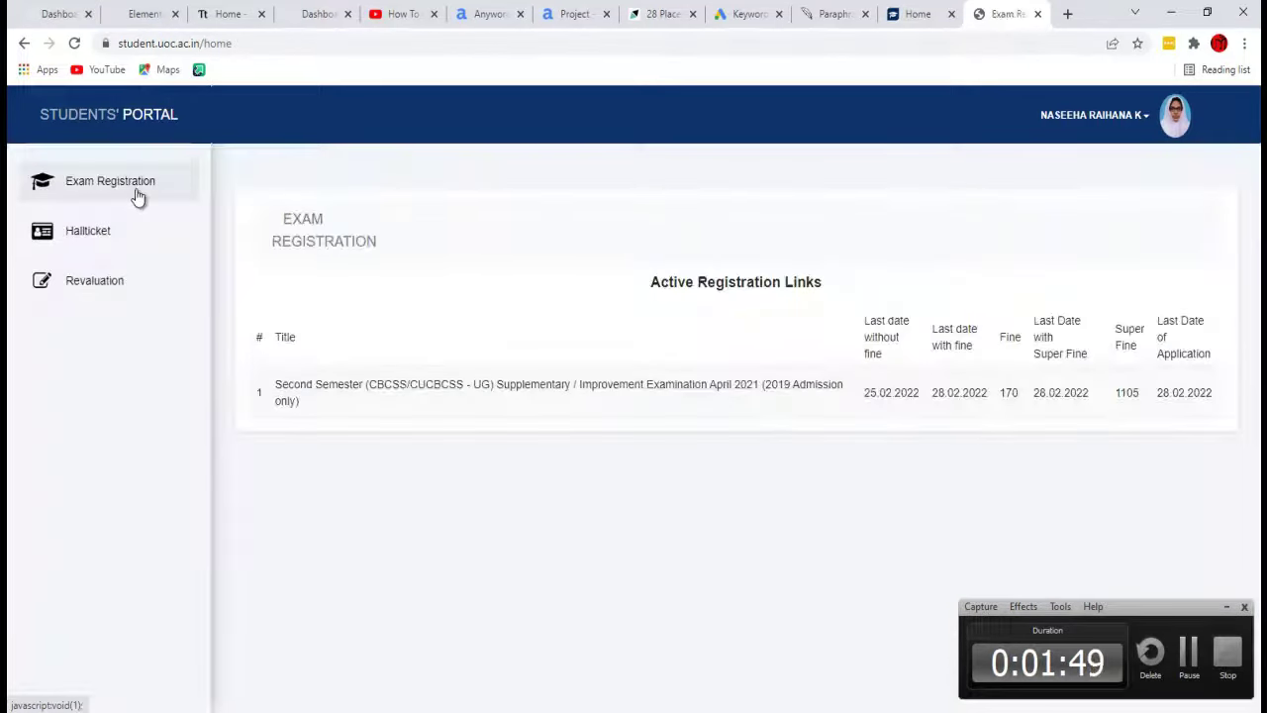
pyautogui.click(373, 392)
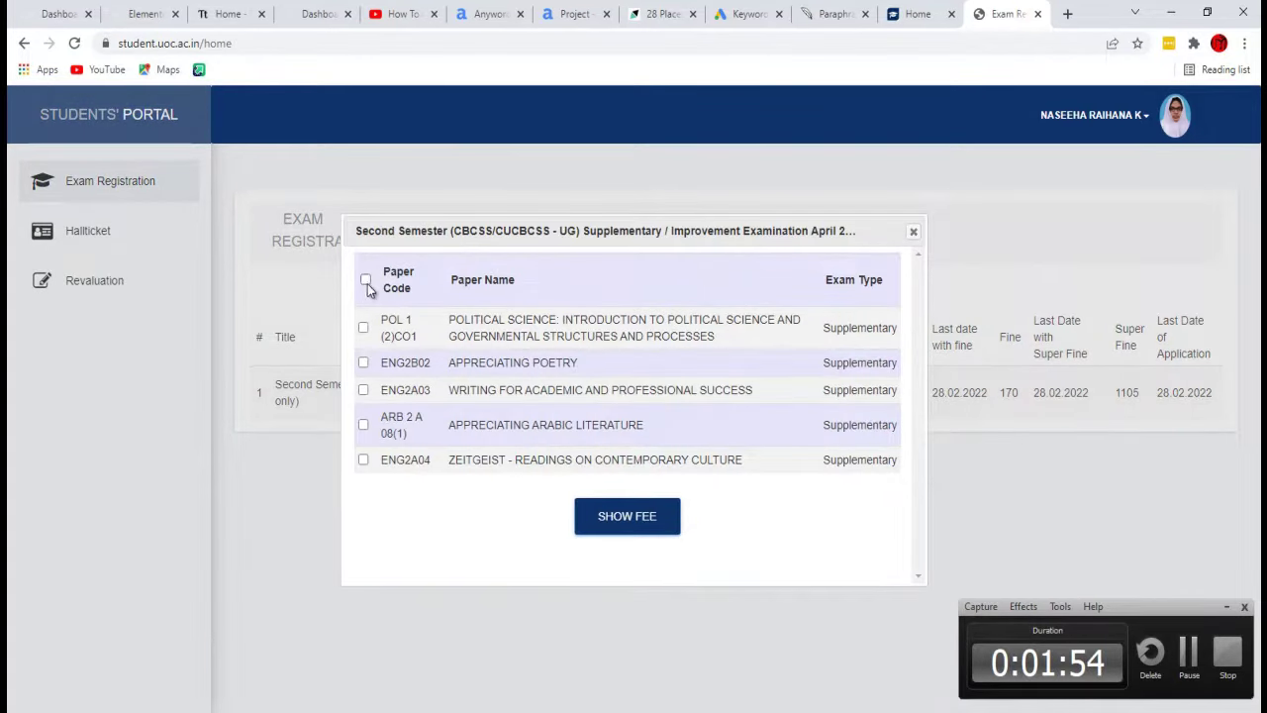
pyautogui.click(365, 281)
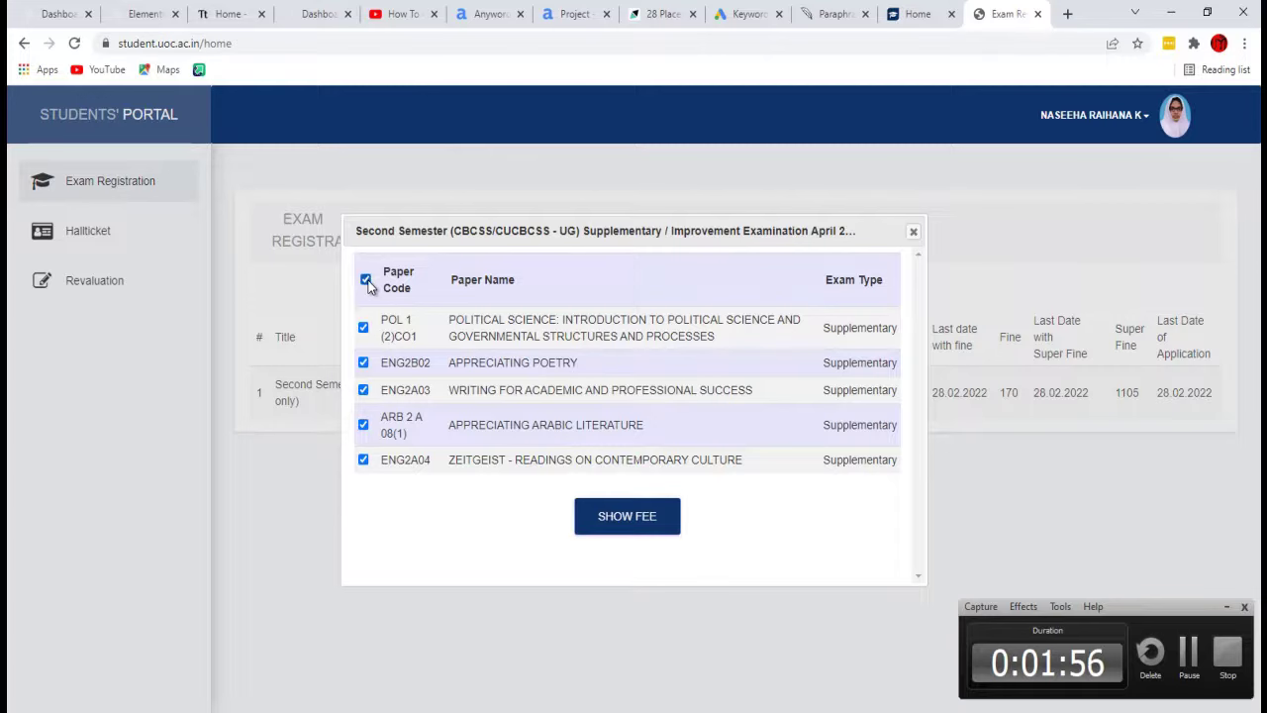
pyautogui.click(608, 529)
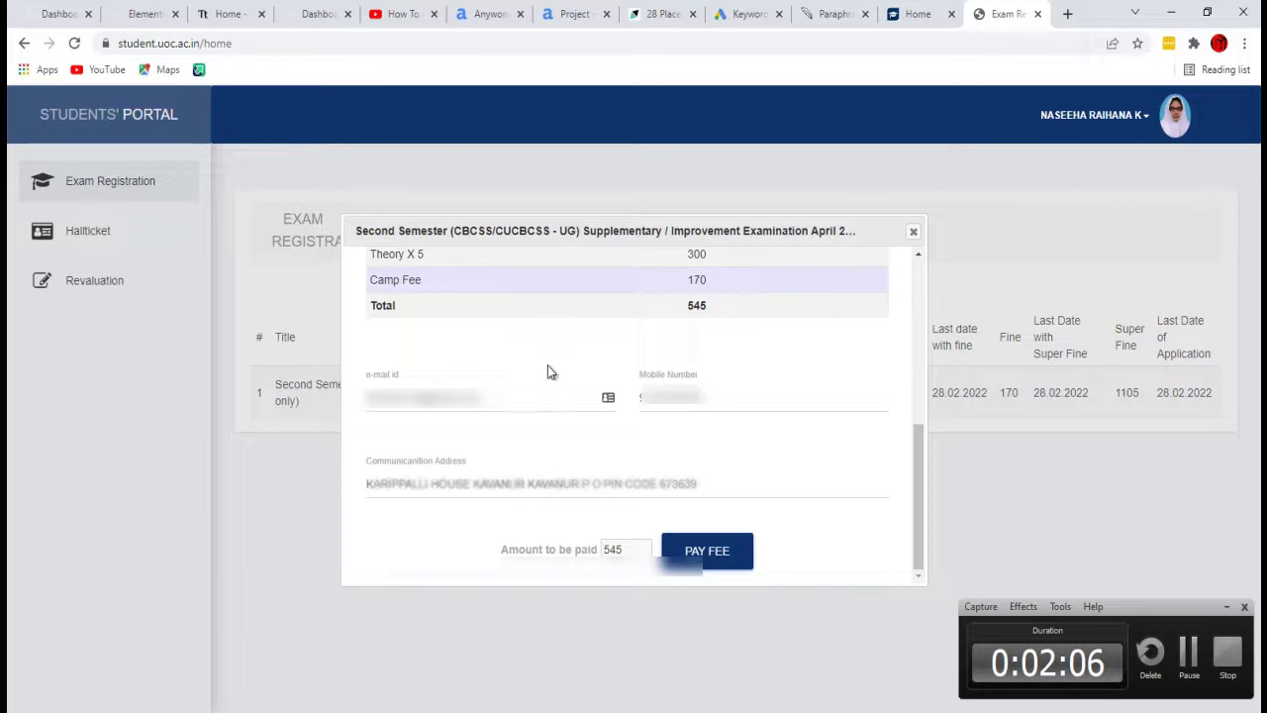
# Review the selected papers, the fee details and the contact details in the exam registration form.
pyautogui.scroll(2, 550, 386)
pyautogui.scroll(2, 551, 396)
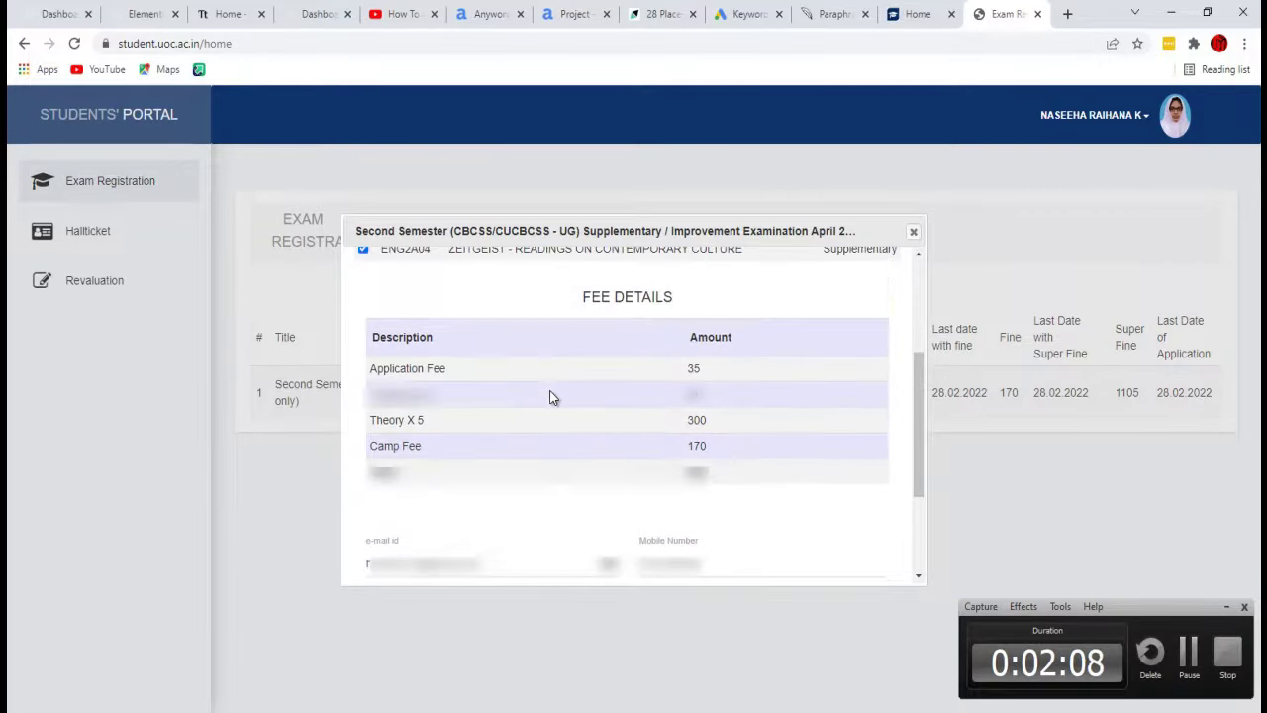
pyautogui.scroll(-5, 534, 400)
pyautogui.scroll(5, 515, 396)
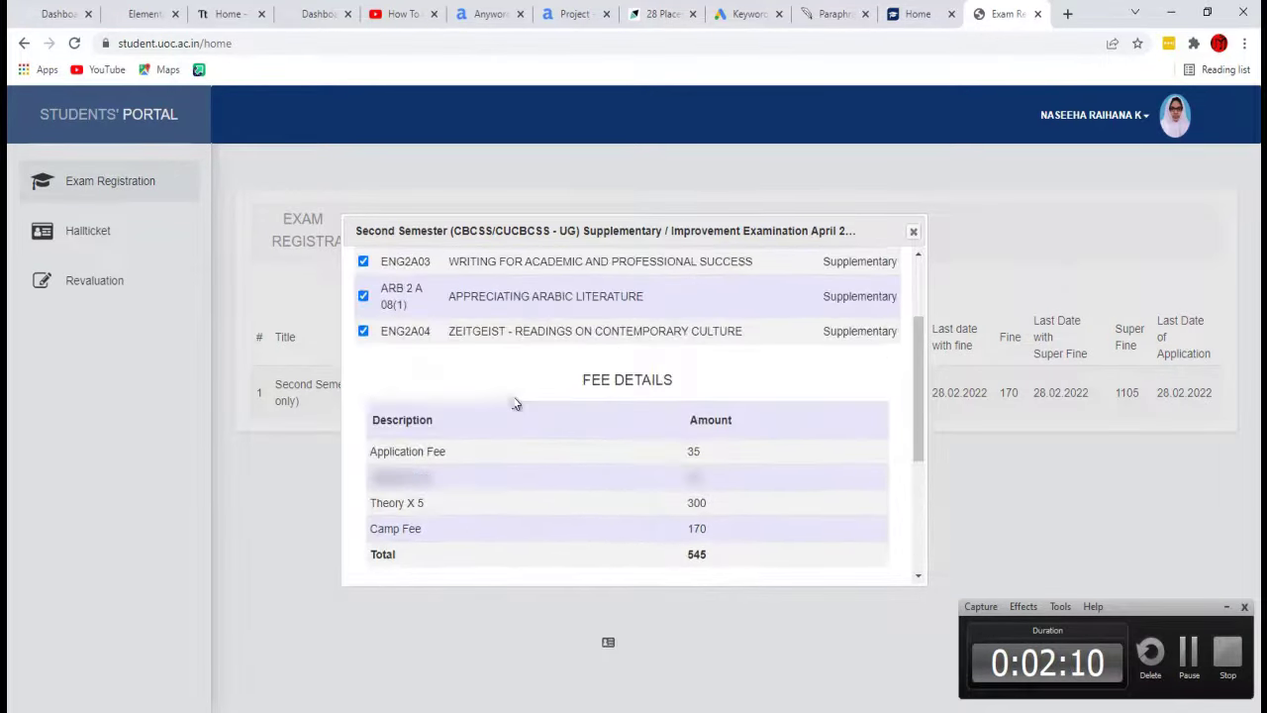
pyautogui.scroll(1, 515, 404)
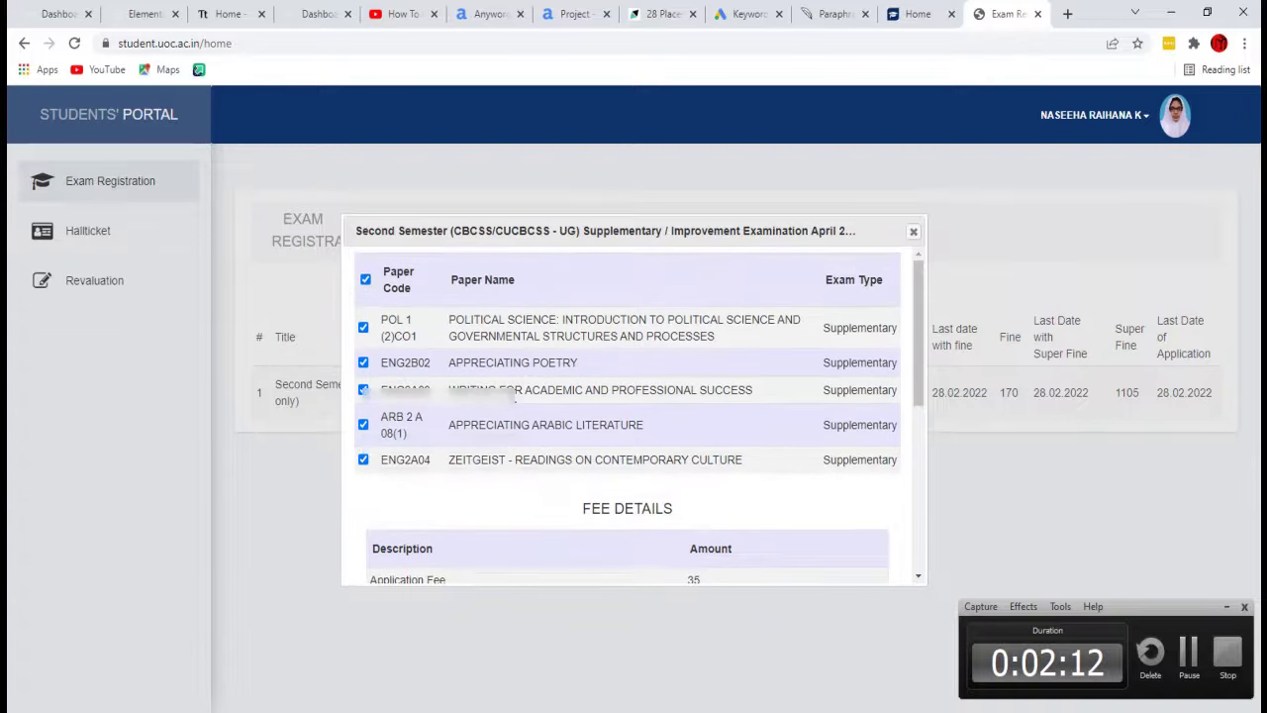
pyautogui.scroll(-4, 514, 402)
pyautogui.scroll(-2, 511, 402)
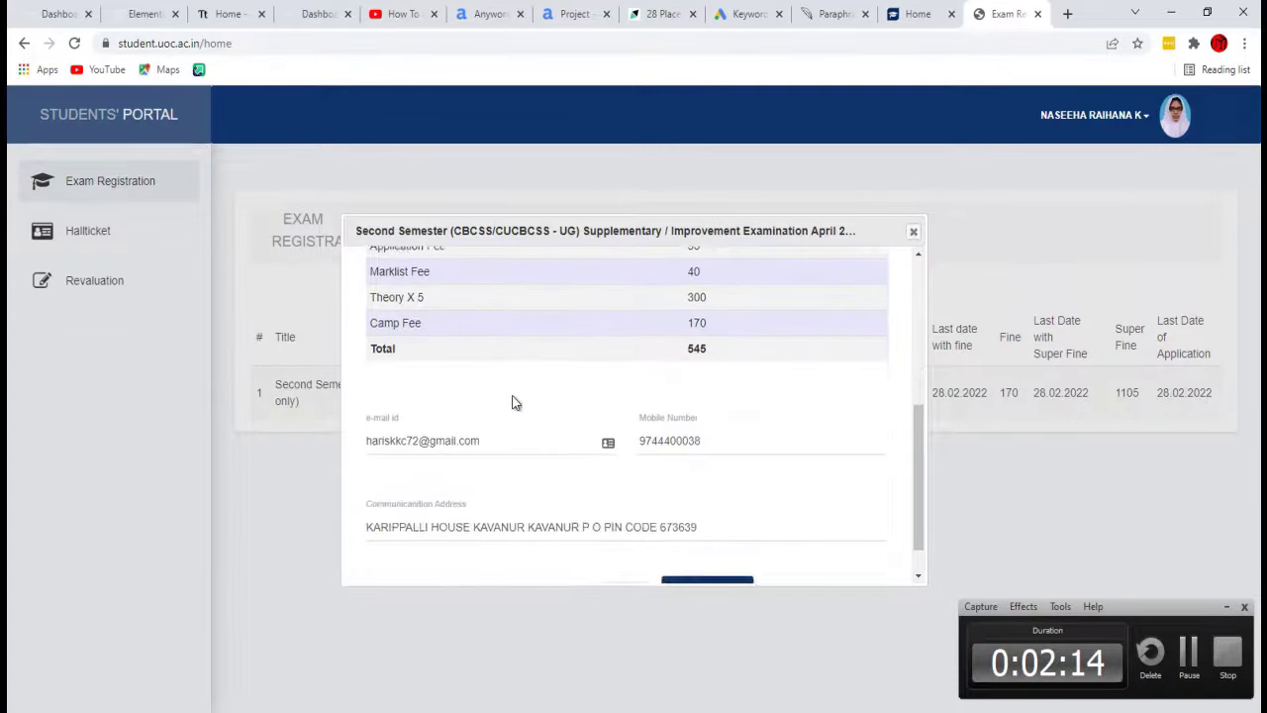
# Replace the e-mail id in the registration form with the student's own e-mail address and move on to the mobile number.
pyautogui.moveTo(486, 397); pyautogui.dragTo(329, 396)
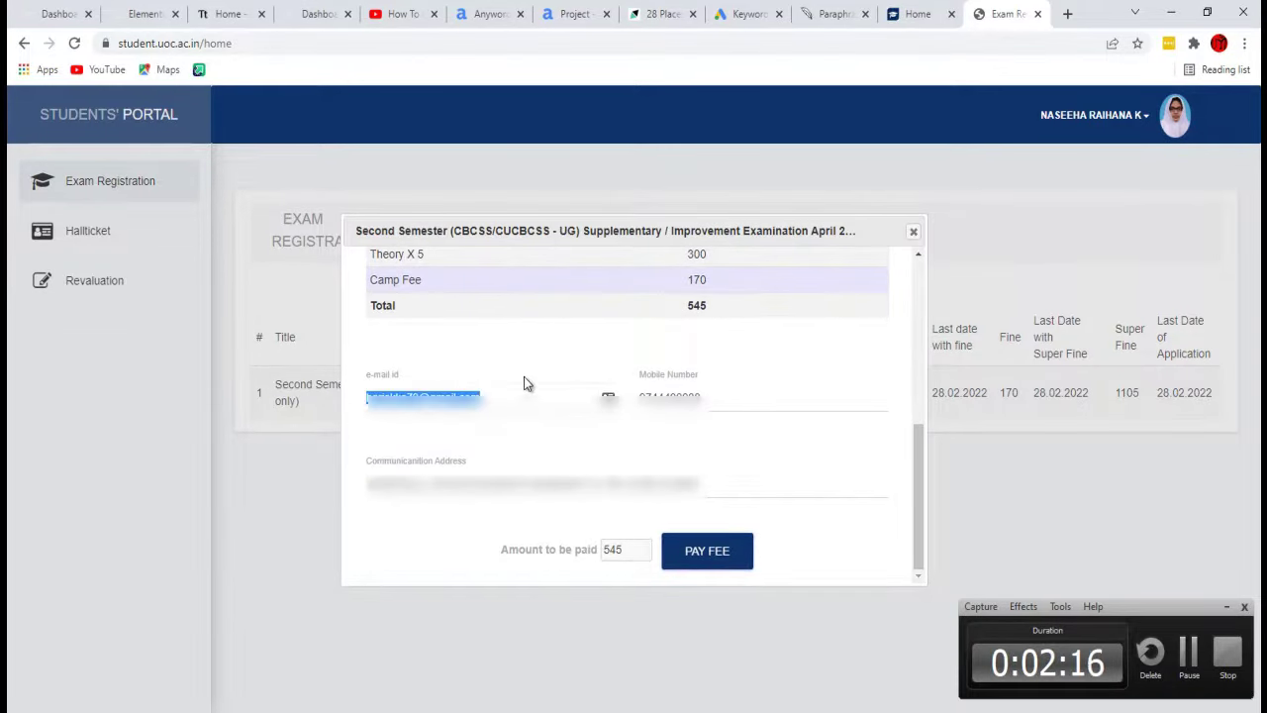
pyautogui.press('BackSpace')
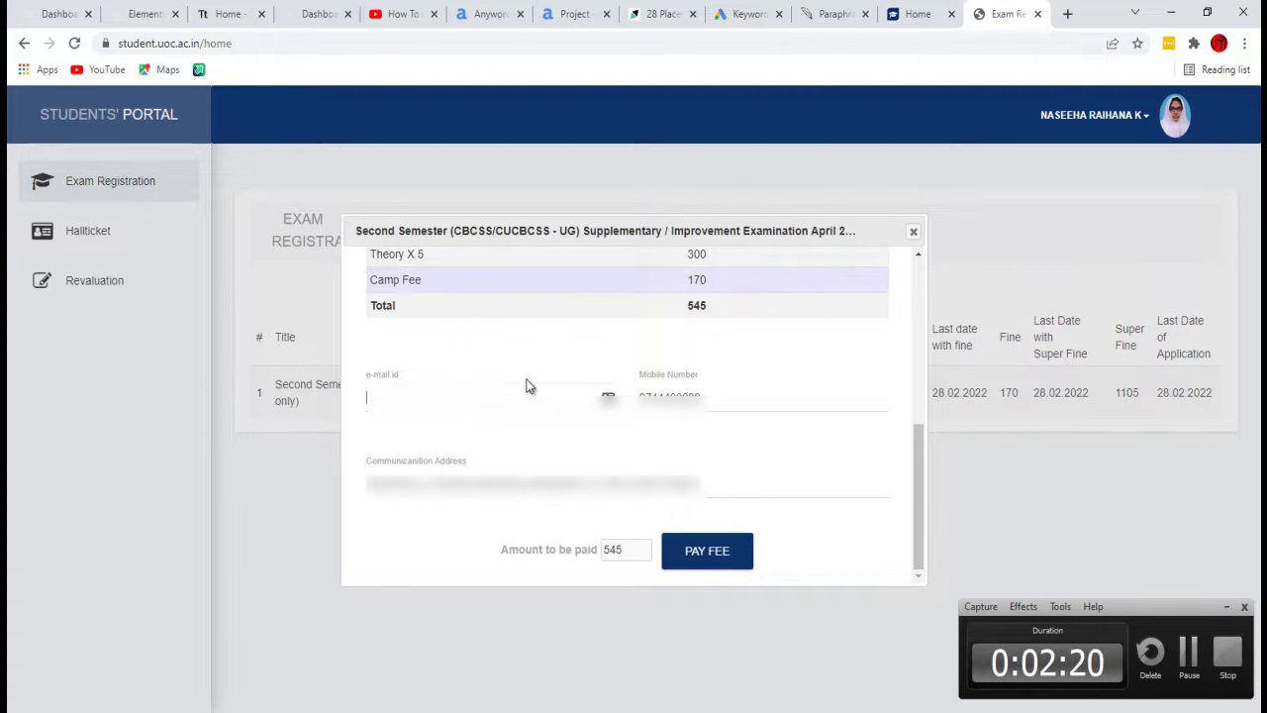
pyautogui.write('na')
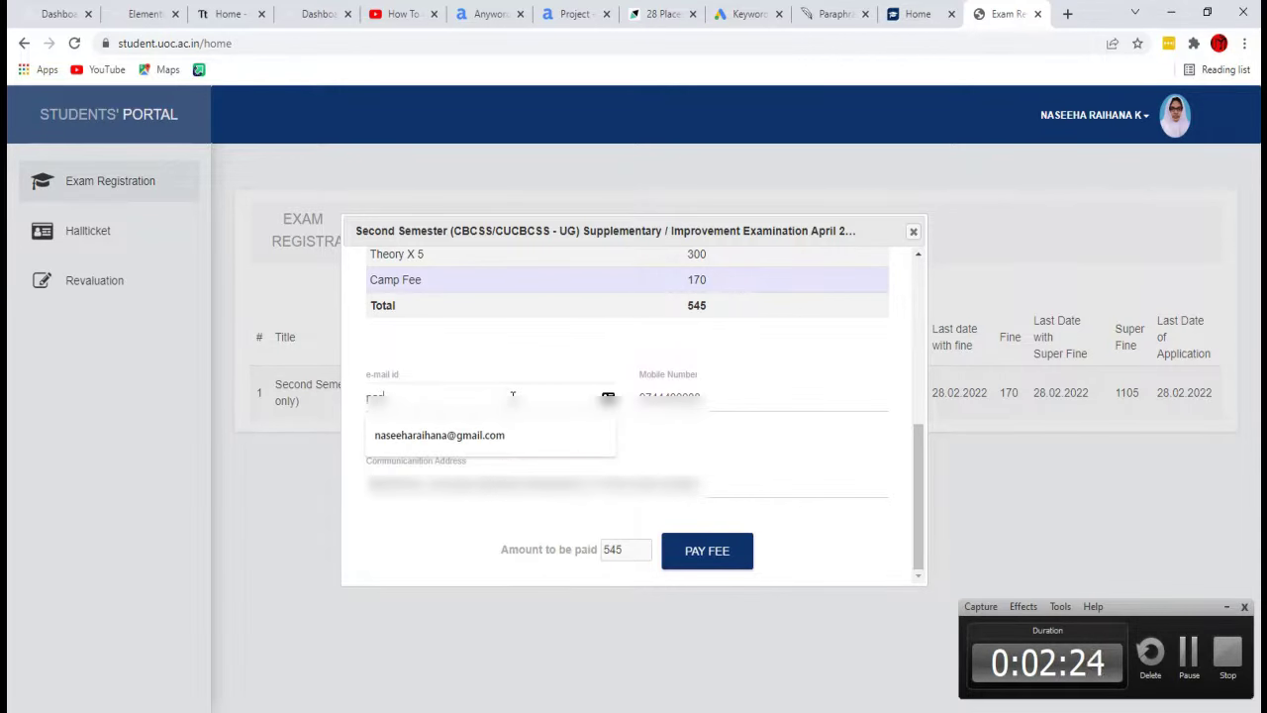
pyautogui.write('seeha')
pyautogui.click(430, 437)
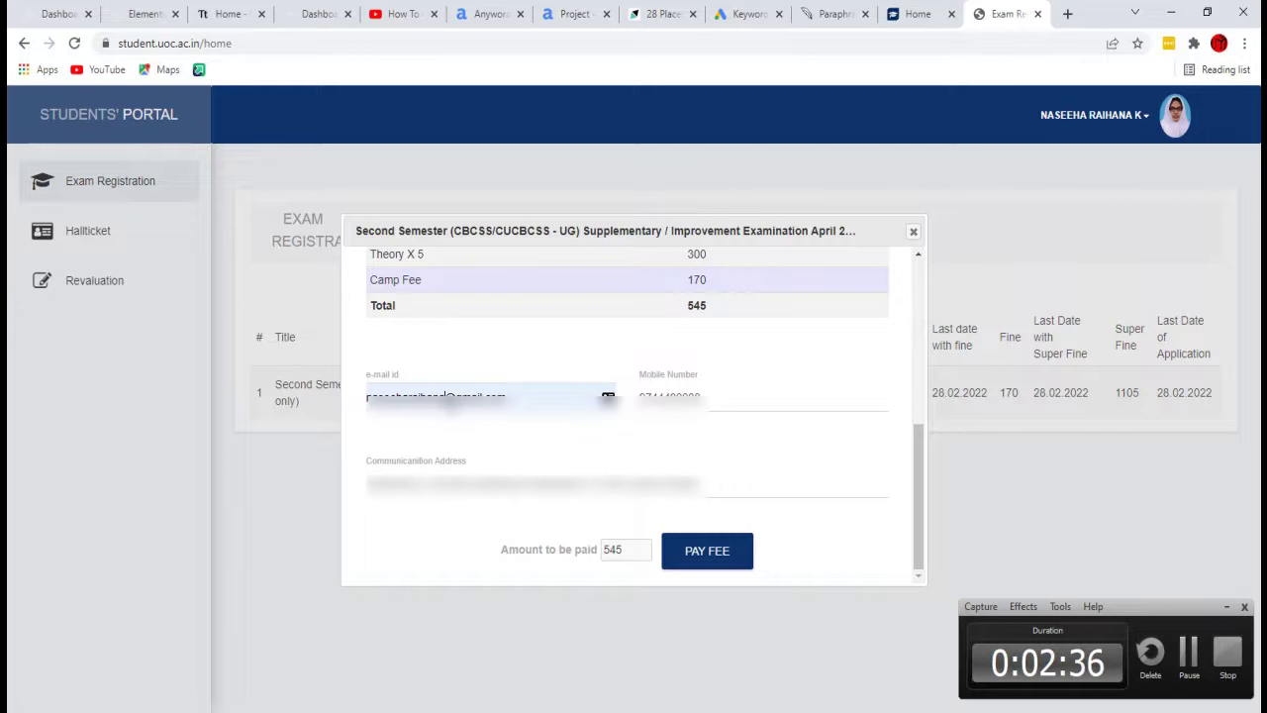
pyautogui.write('79')
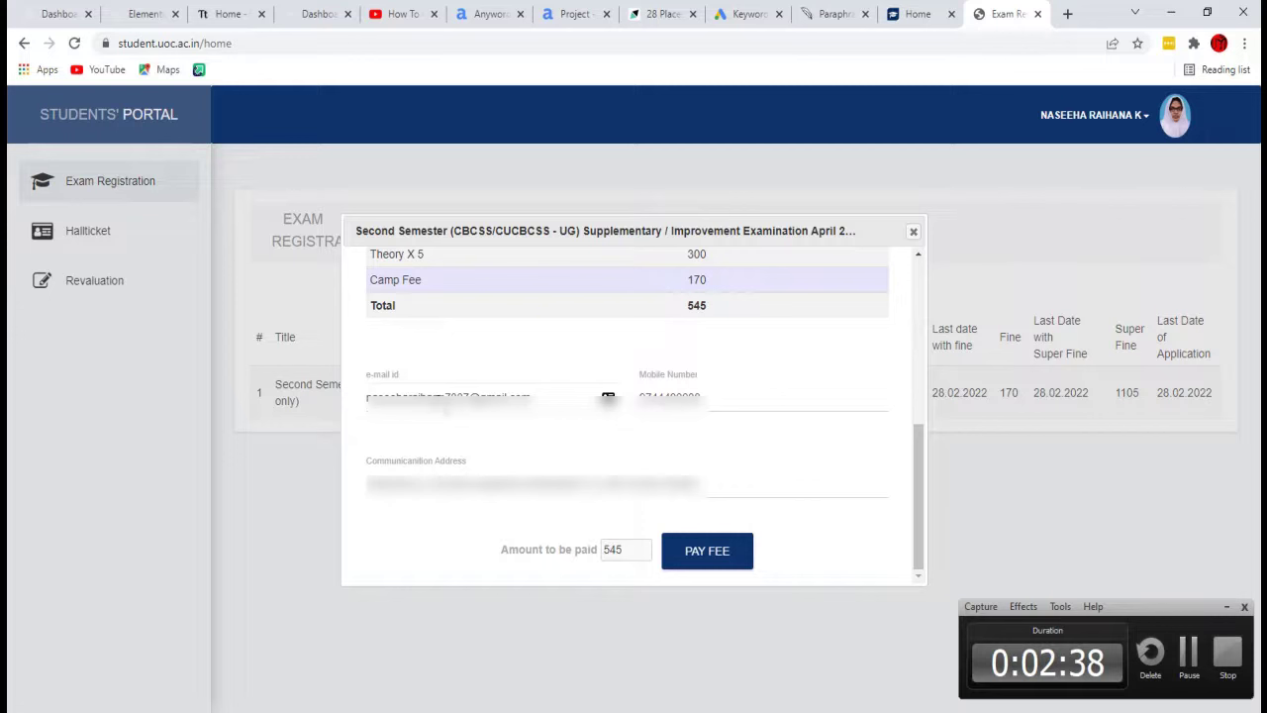
pyautogui.press('Tab')
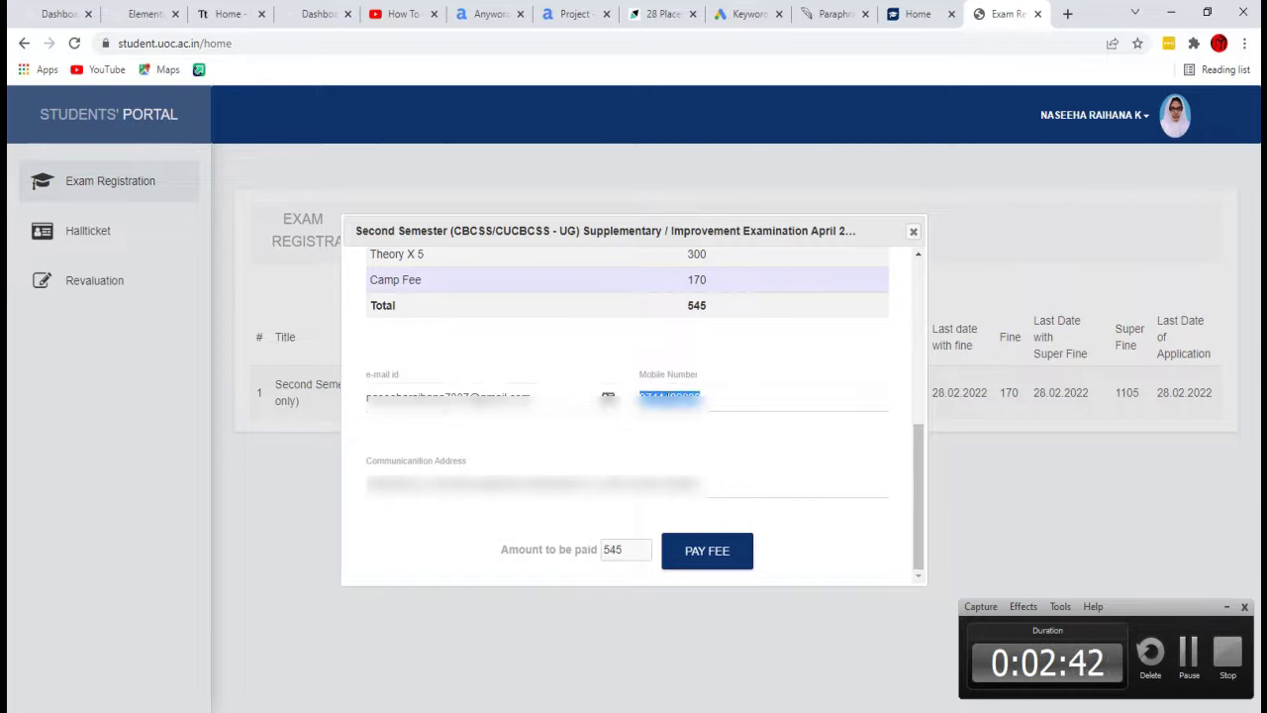
# Replace the mobile number in the registration form with the student's own number and proceed to pay the fee.
pyautogui.write('90')
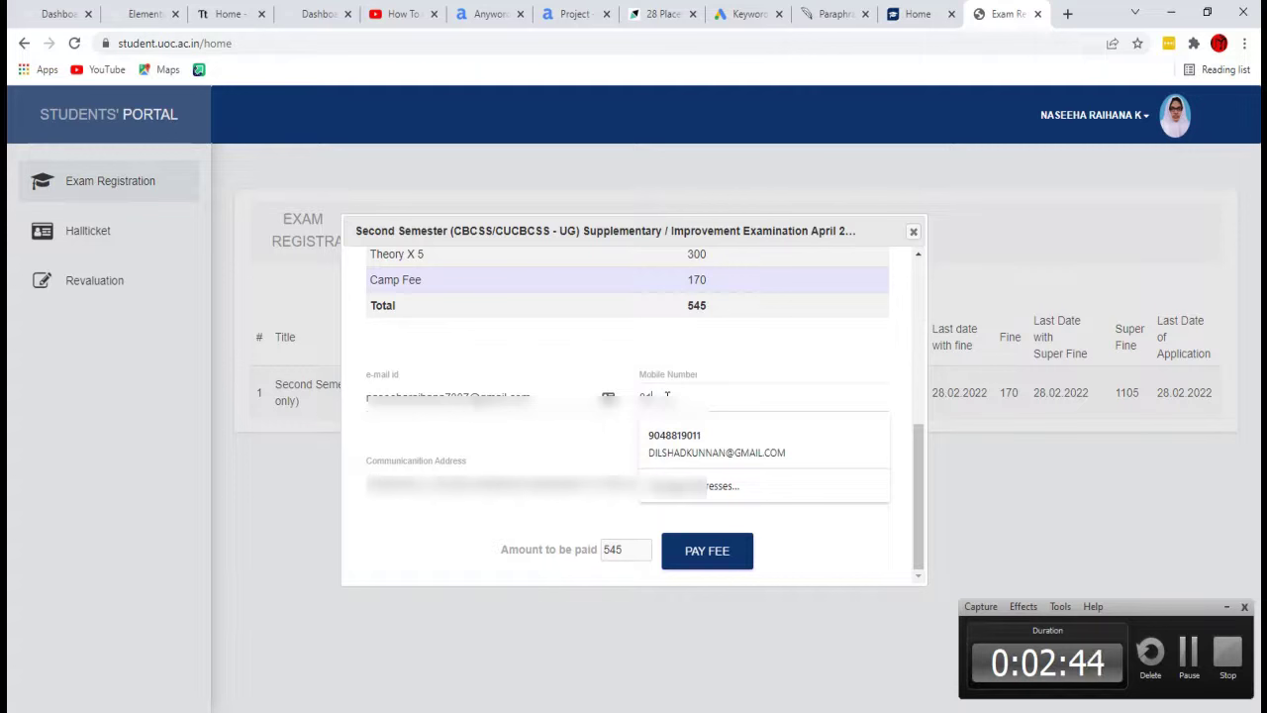
pyautogui.write('10')
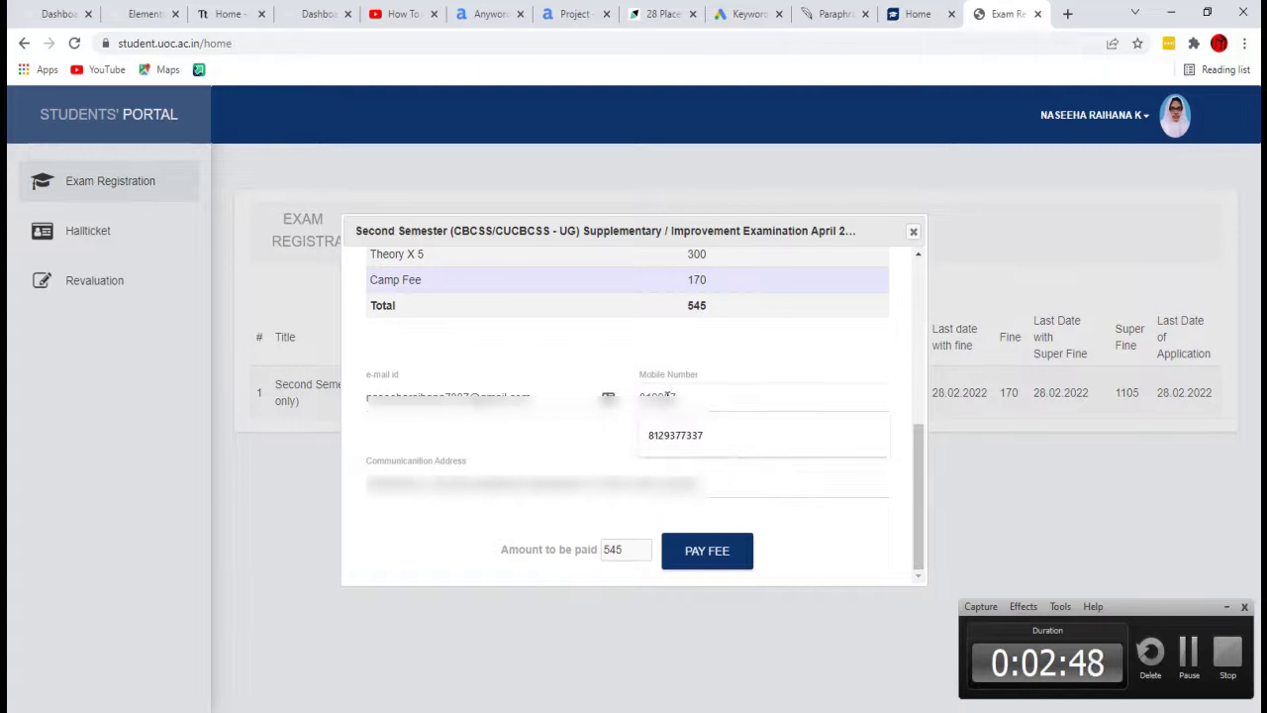
pyautogui.click(703, 435)
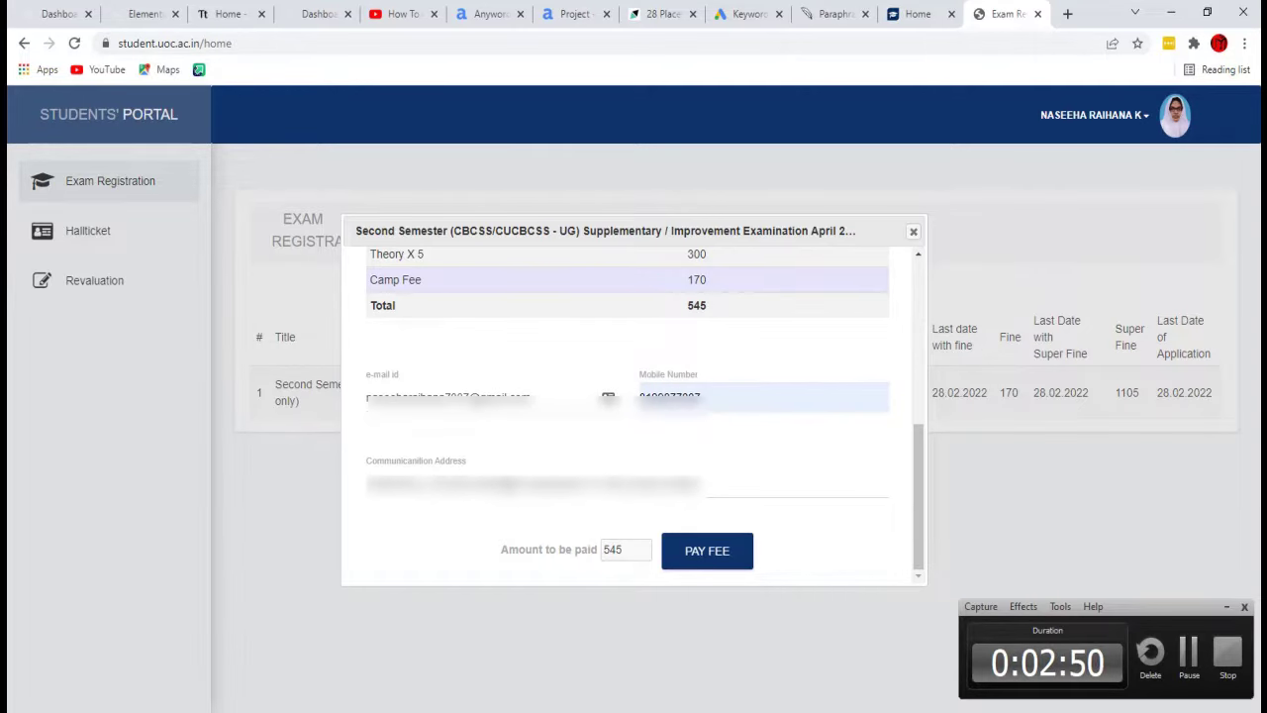
pyautogui.click(724, 560)
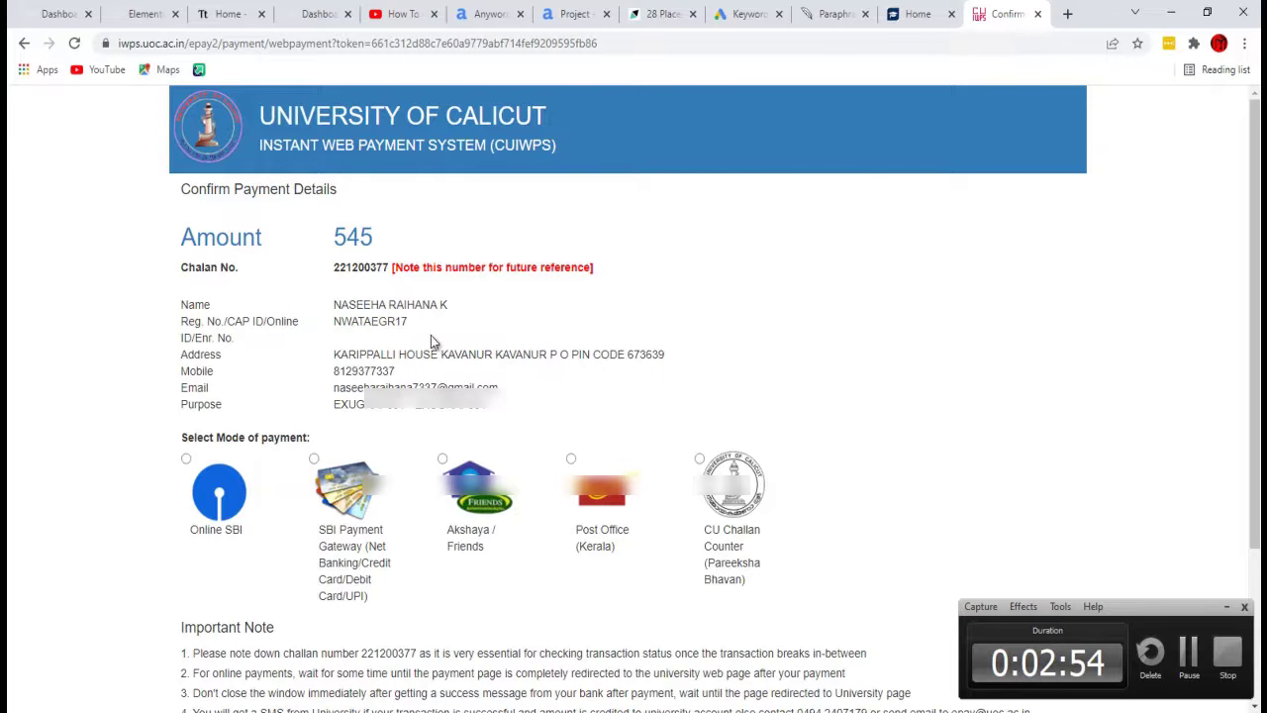
# Choose Online SBI as the mode of payment on the payment details page and agree to the terms to continue.
pyautogui.scroll(-1, 413, 381)
pyautogui.scroll(1, 416, 379)
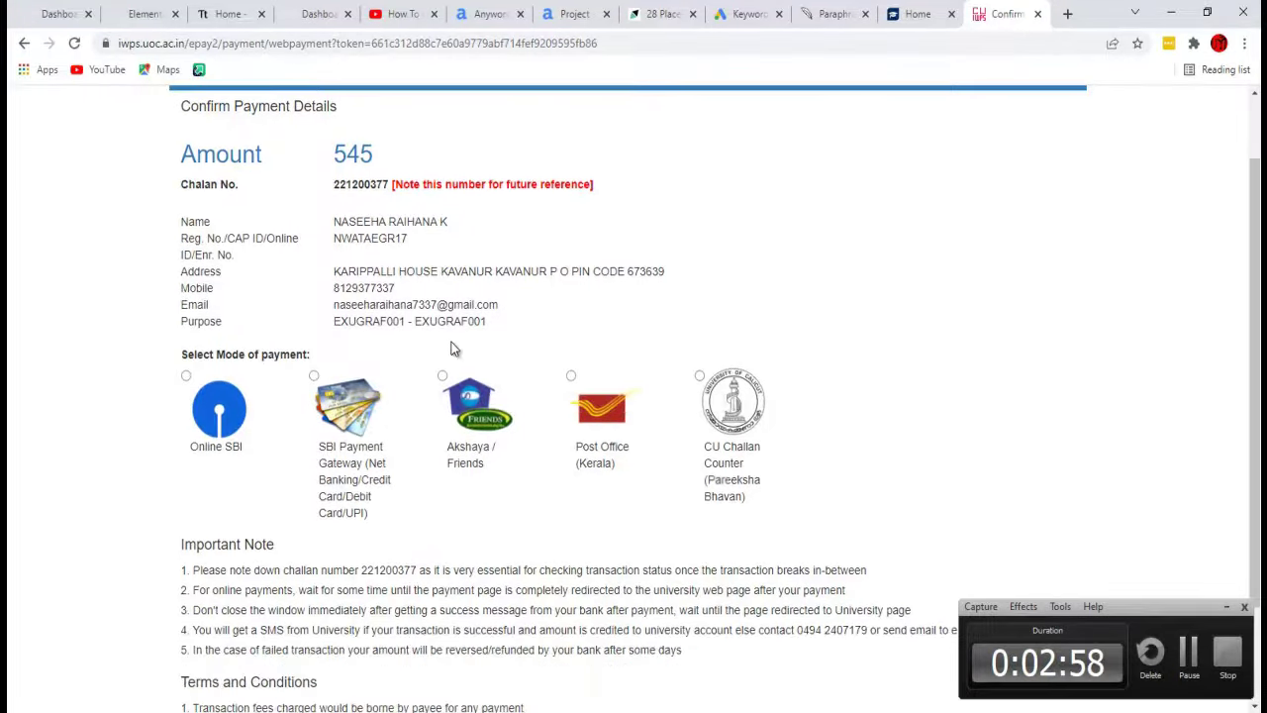
pyautogui.scroll(-1, 451, 341)
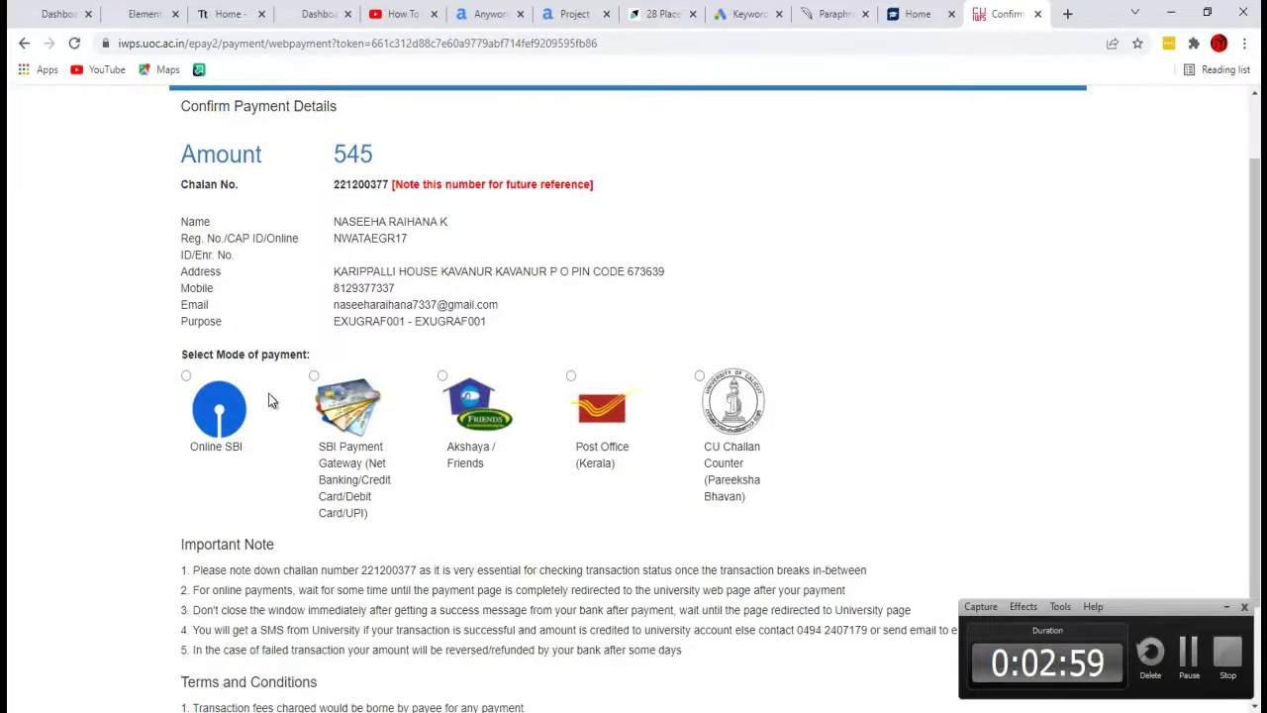
pyautogui.click(187, 377)
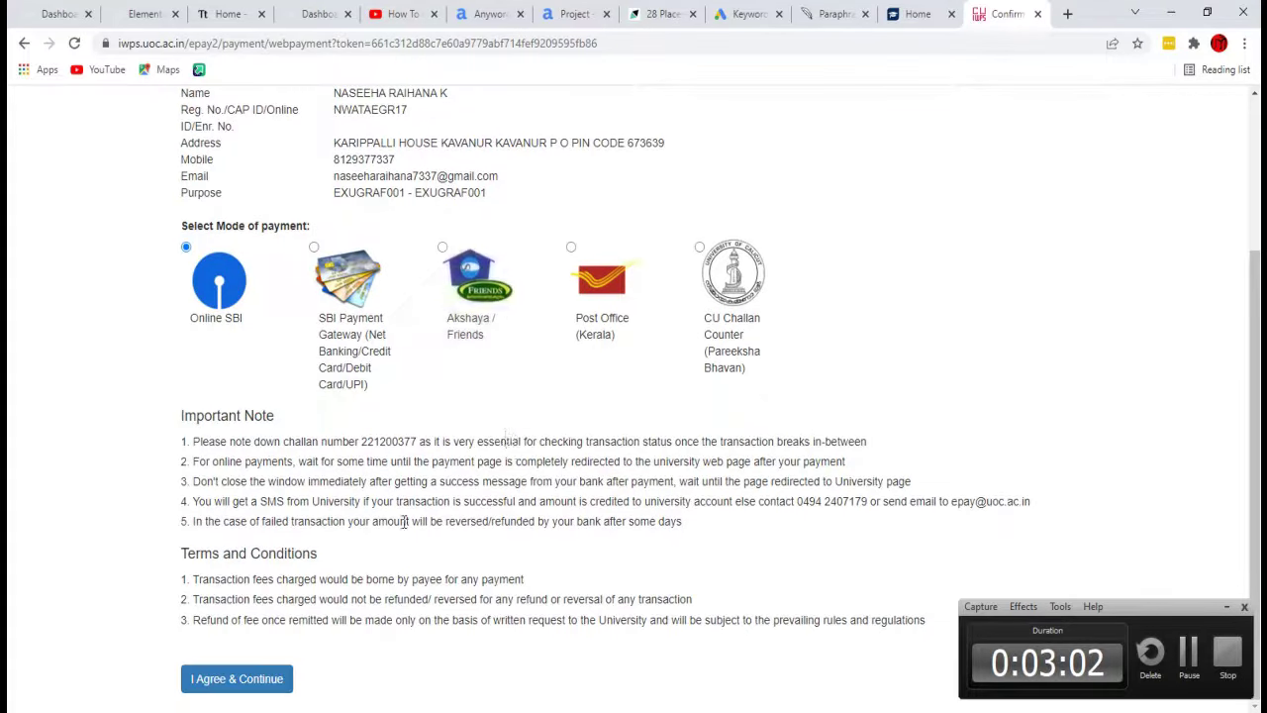
pyautogui.click(223, 679)
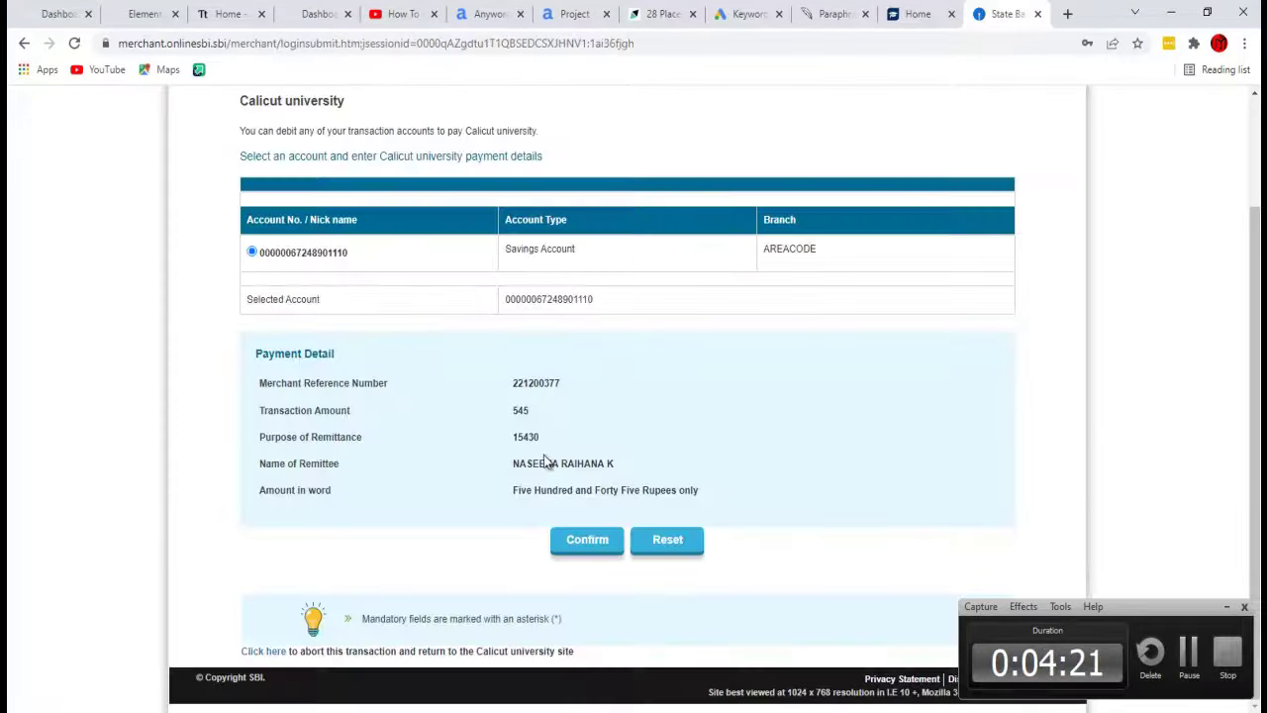
# Confirm the exam fee transaction from the SBI savings account, authorise it with the high security password and acknowledge the registration message.
pyautogui.click(584, 546)
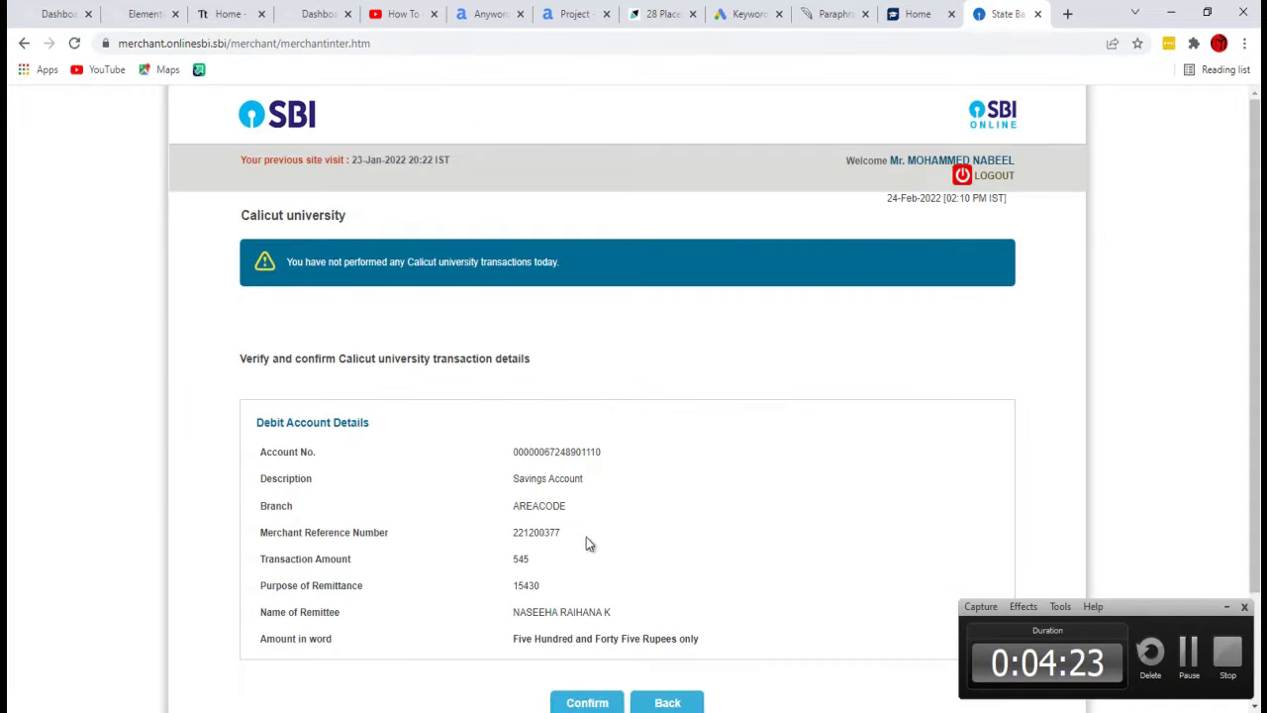
pyautogui.scroll(-2, 586, 534)
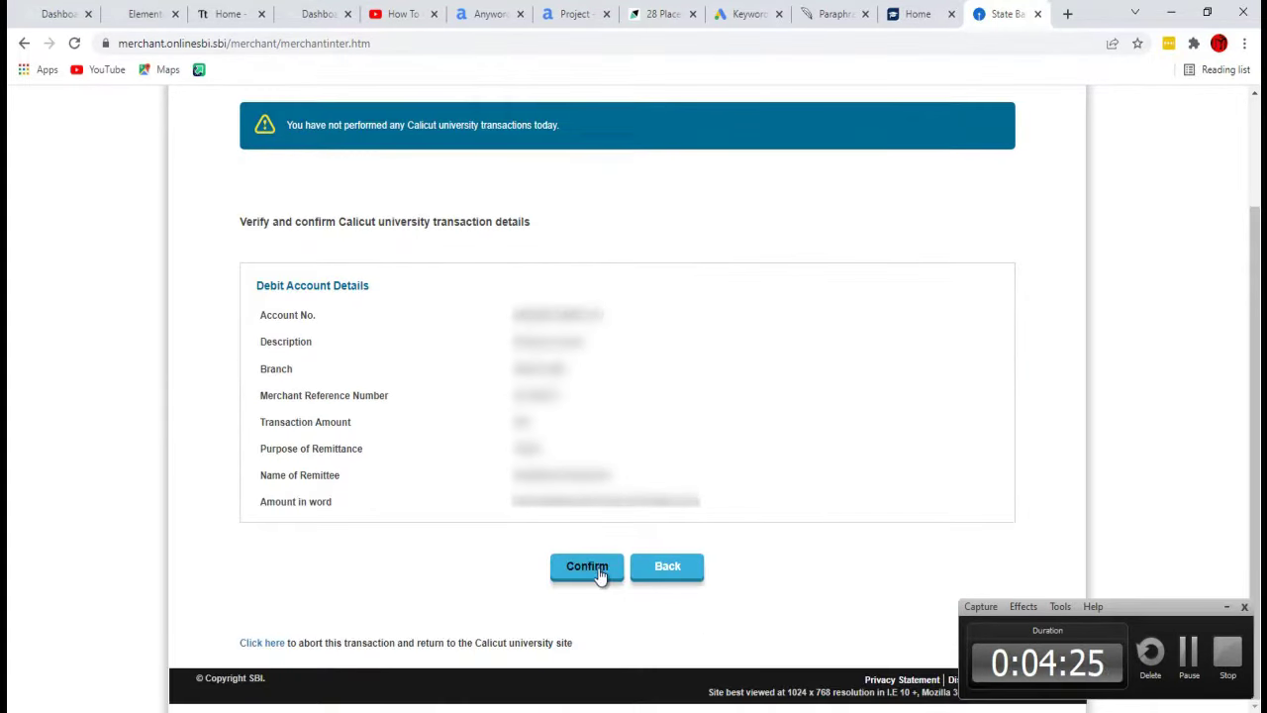
pyautogui.click(598, 571)
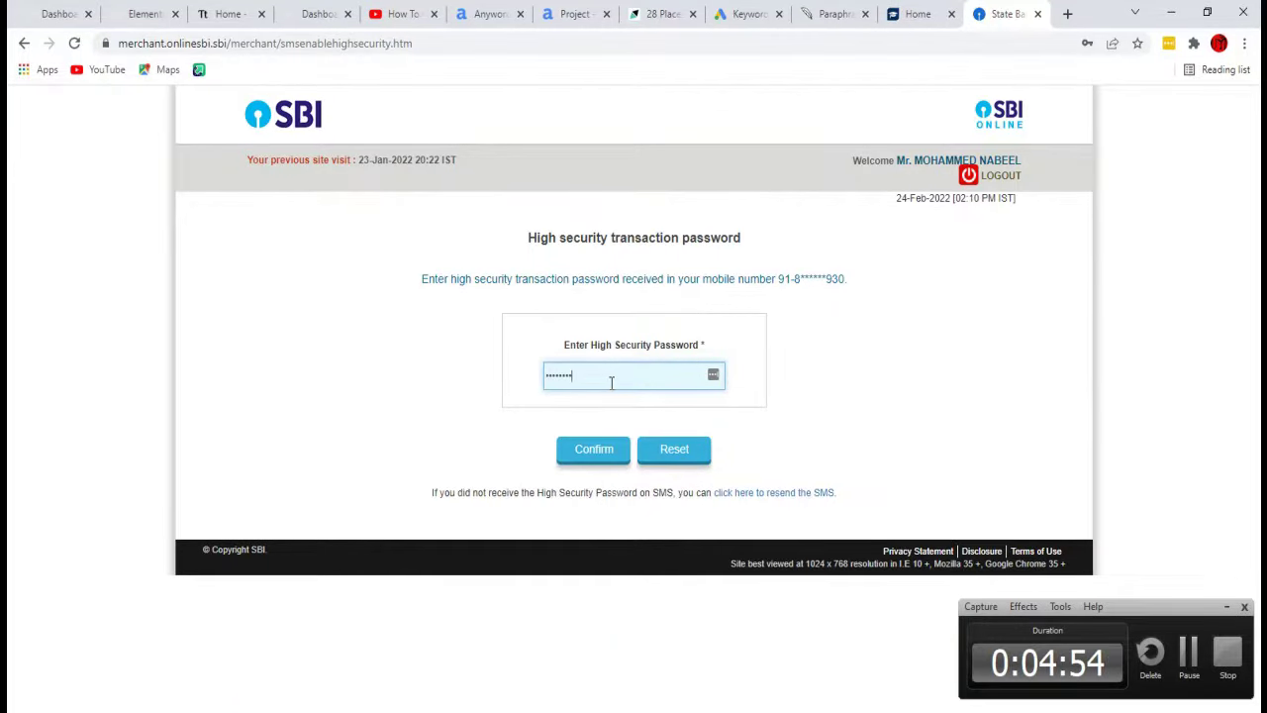
pyautogui.click(594, 452)
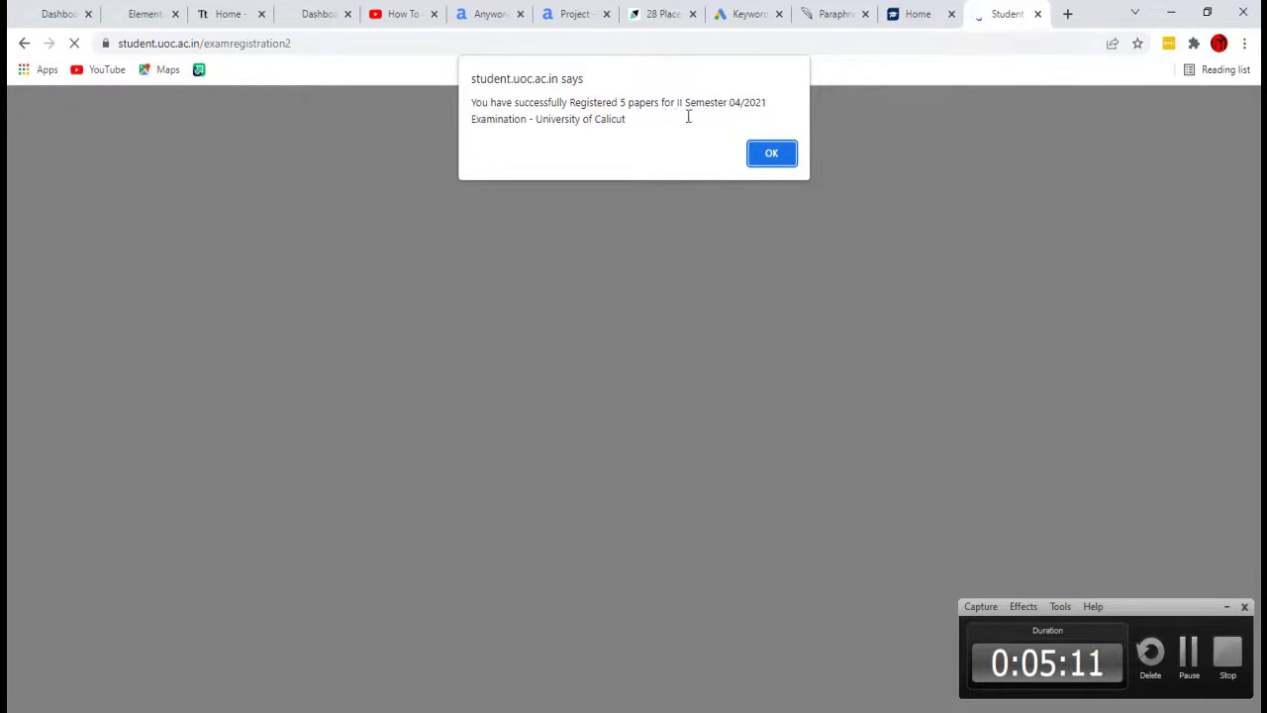
pyautogui.click(768, 157)
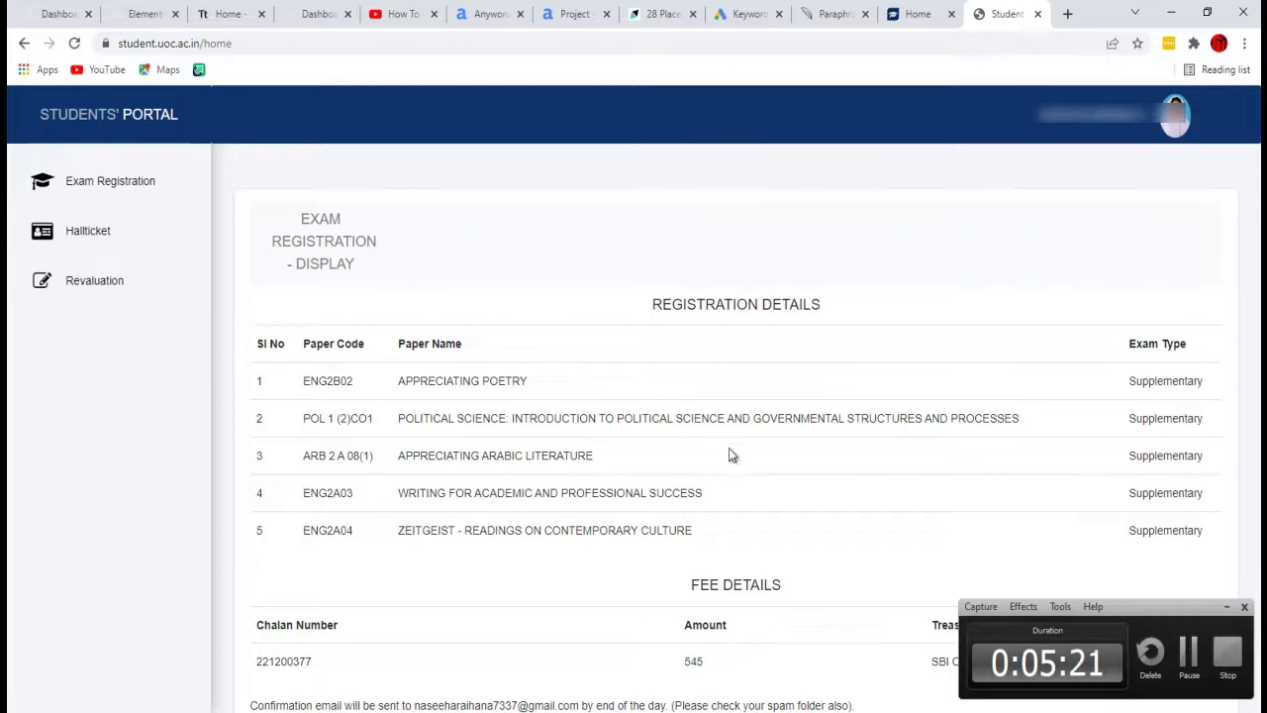
pyautogui.moveTo(1121, 607); pyautogui.dragTo(532, 83)
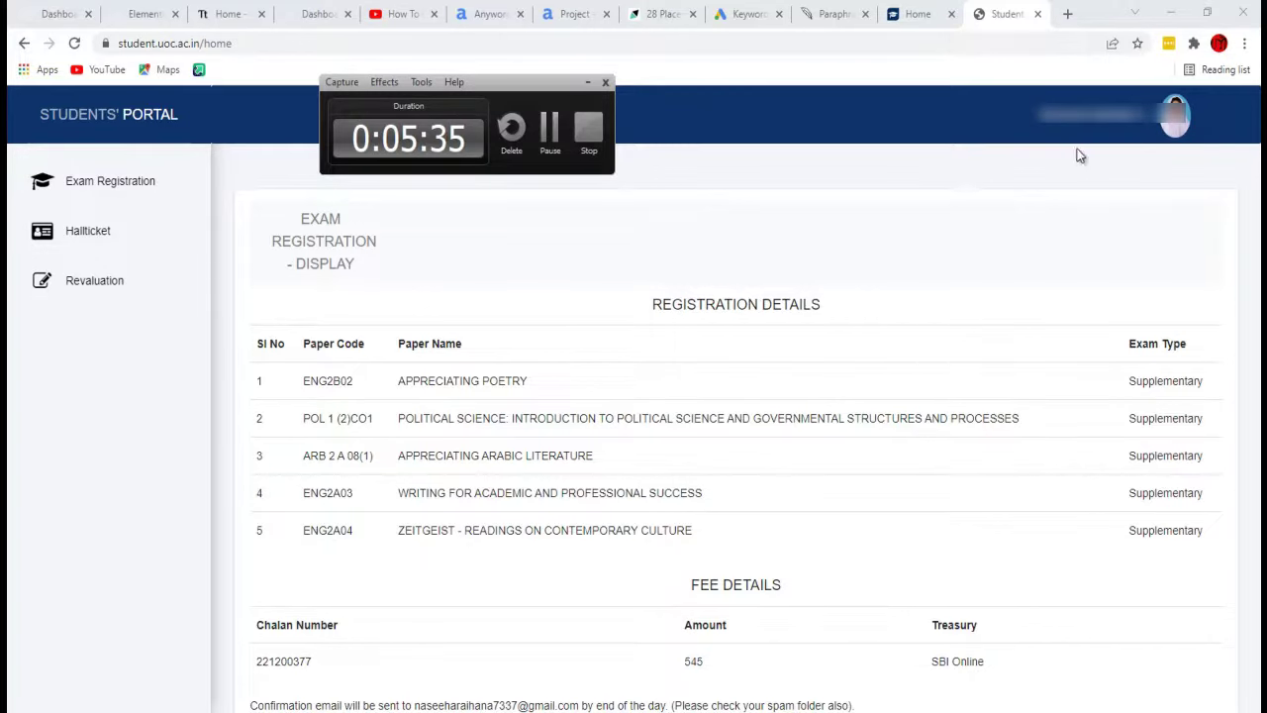
pyautogui.click(1154, 127)
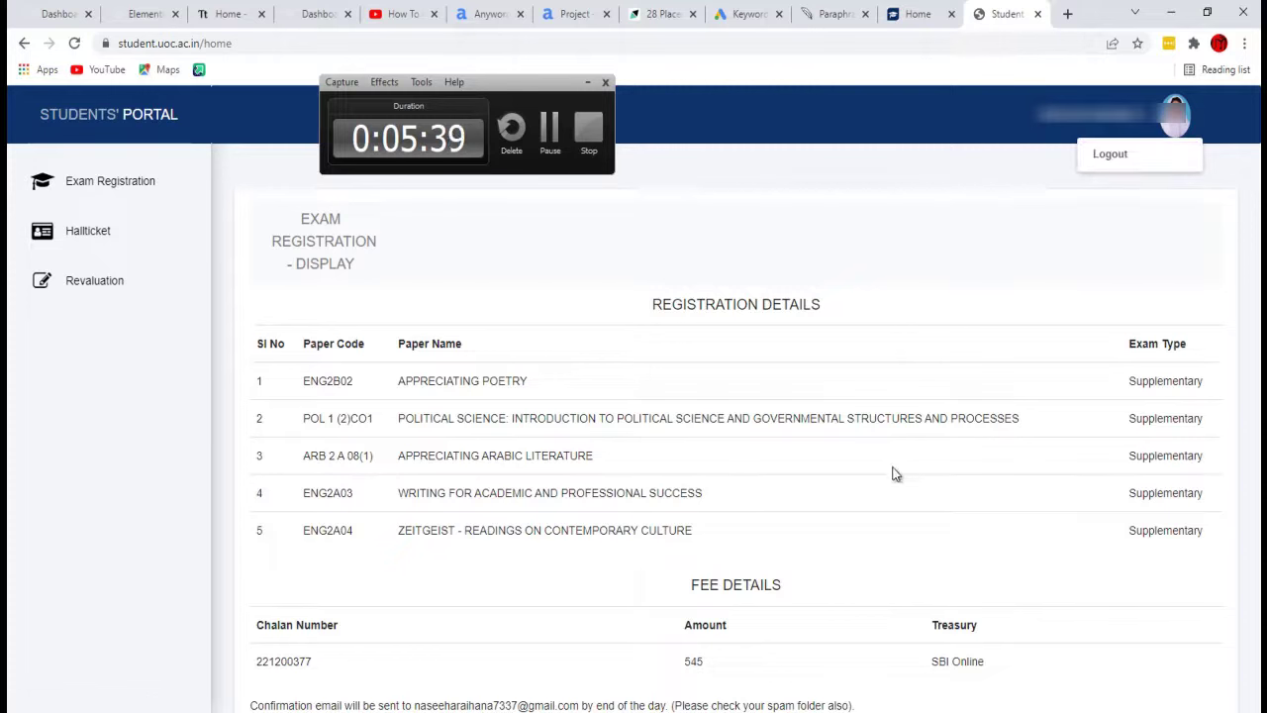
pyautogui.click(1050, 333)
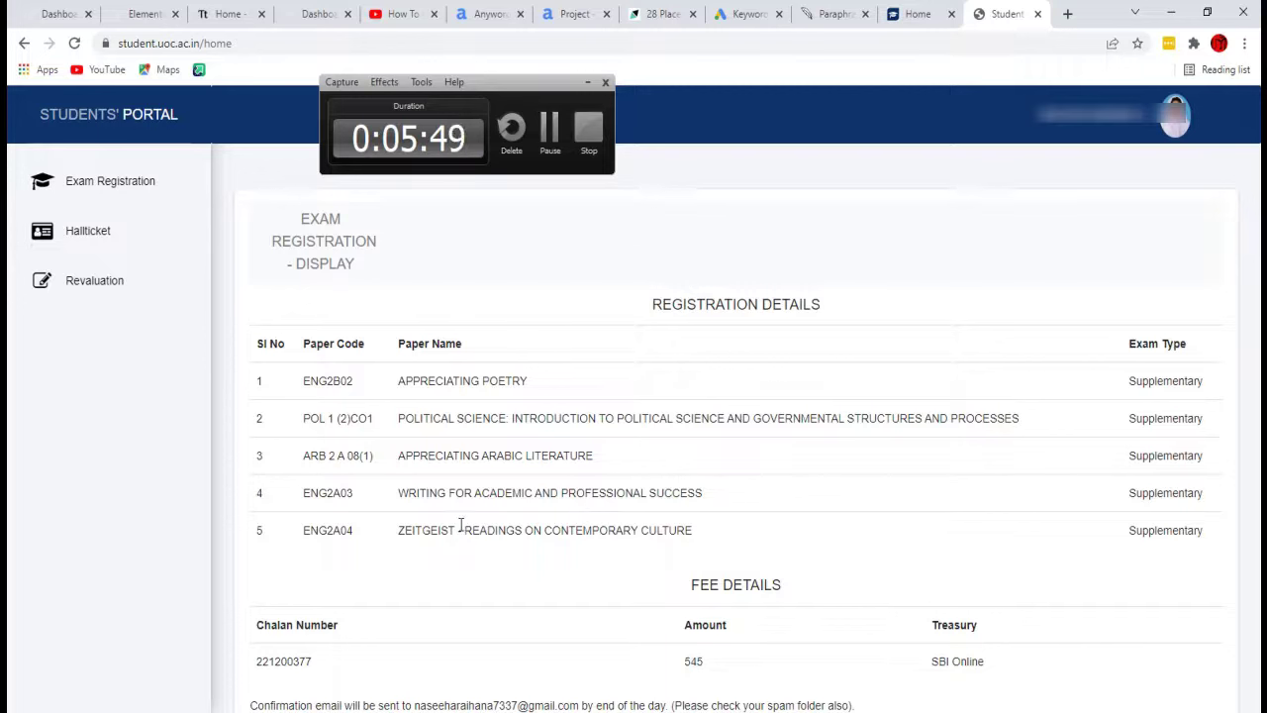
# Check the Student Portal for an available hall ticket and dismiss the message.
pyautogui.click(90, 240)
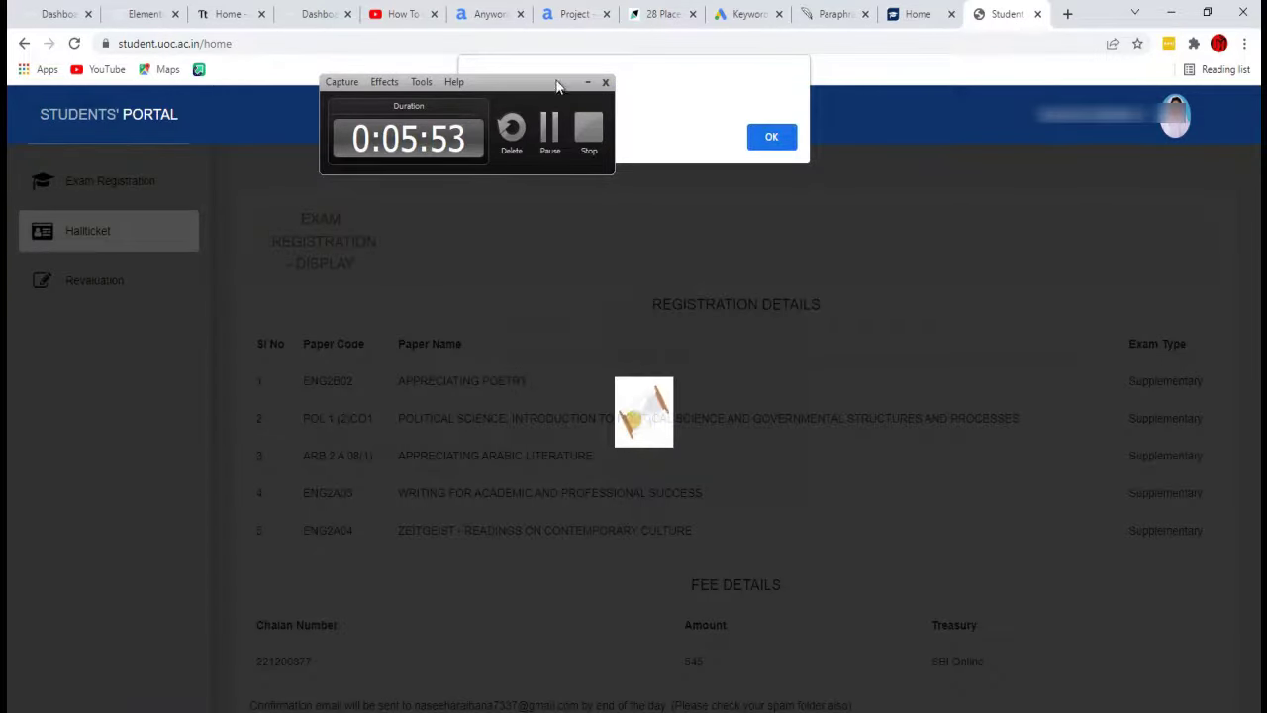
pyautogui.moveTo(534, 83); pyautogui.dragTo(666, 216)
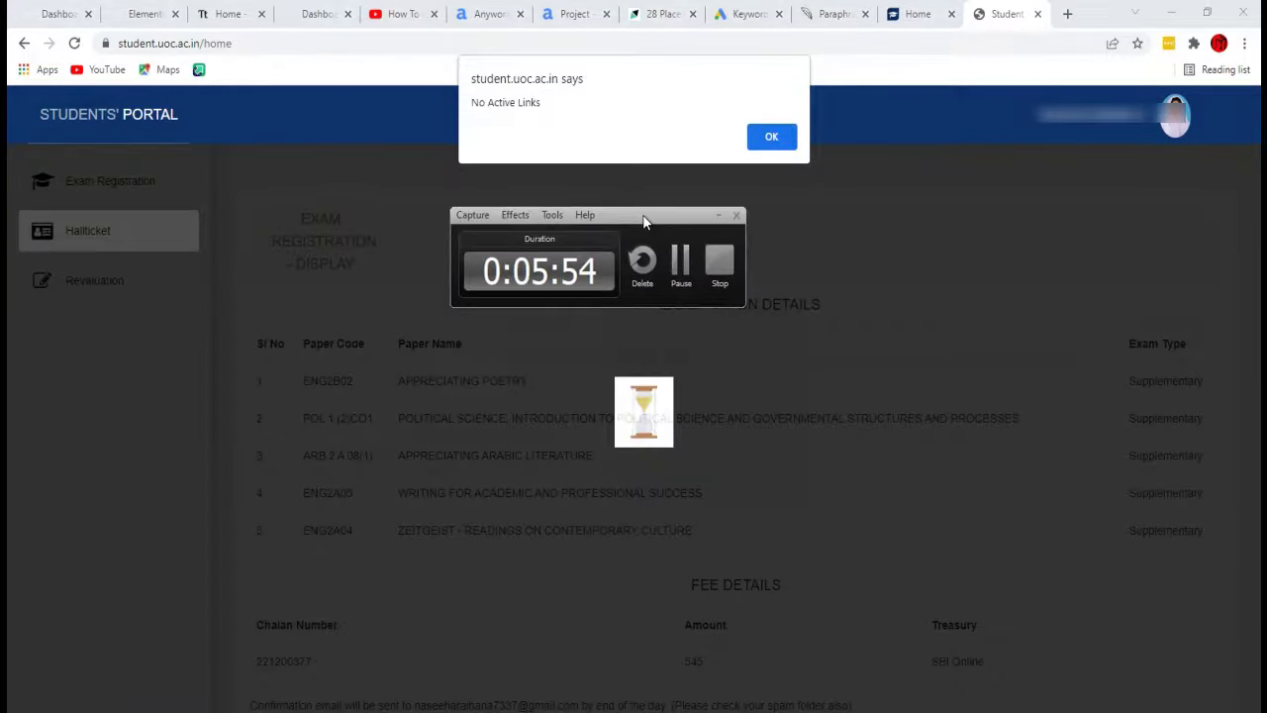
pyautogui.click(772, 137)
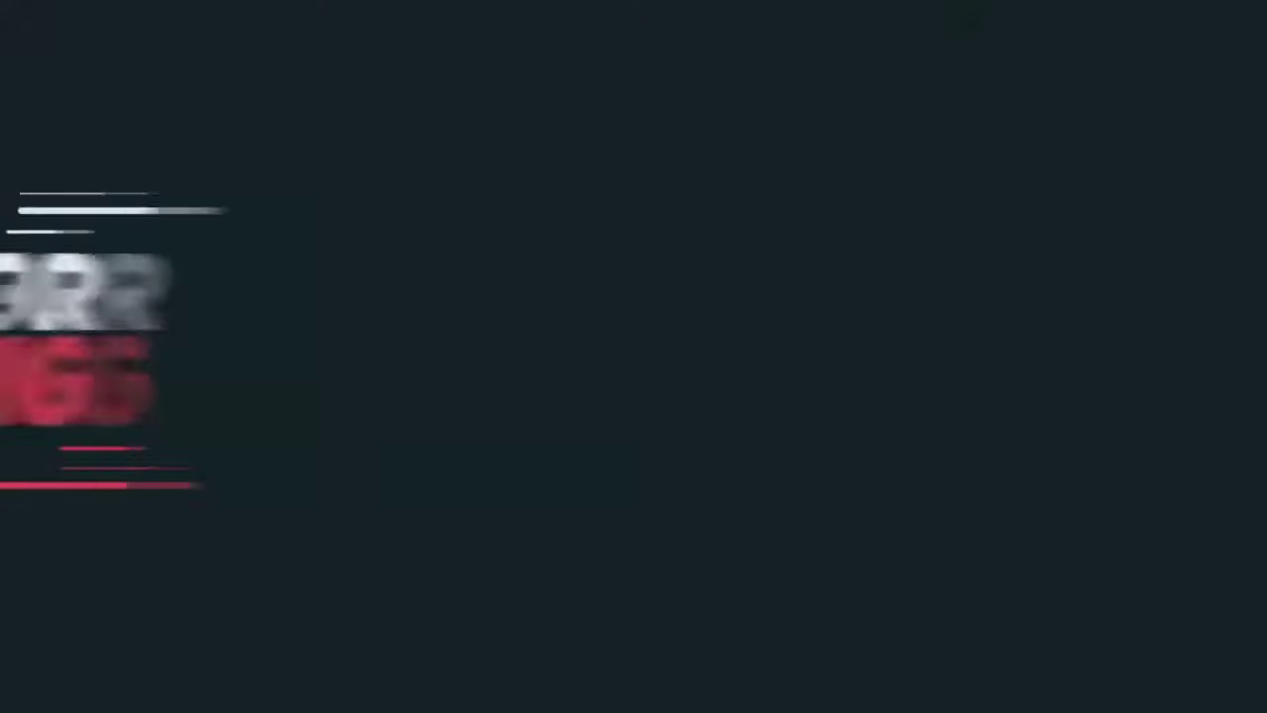